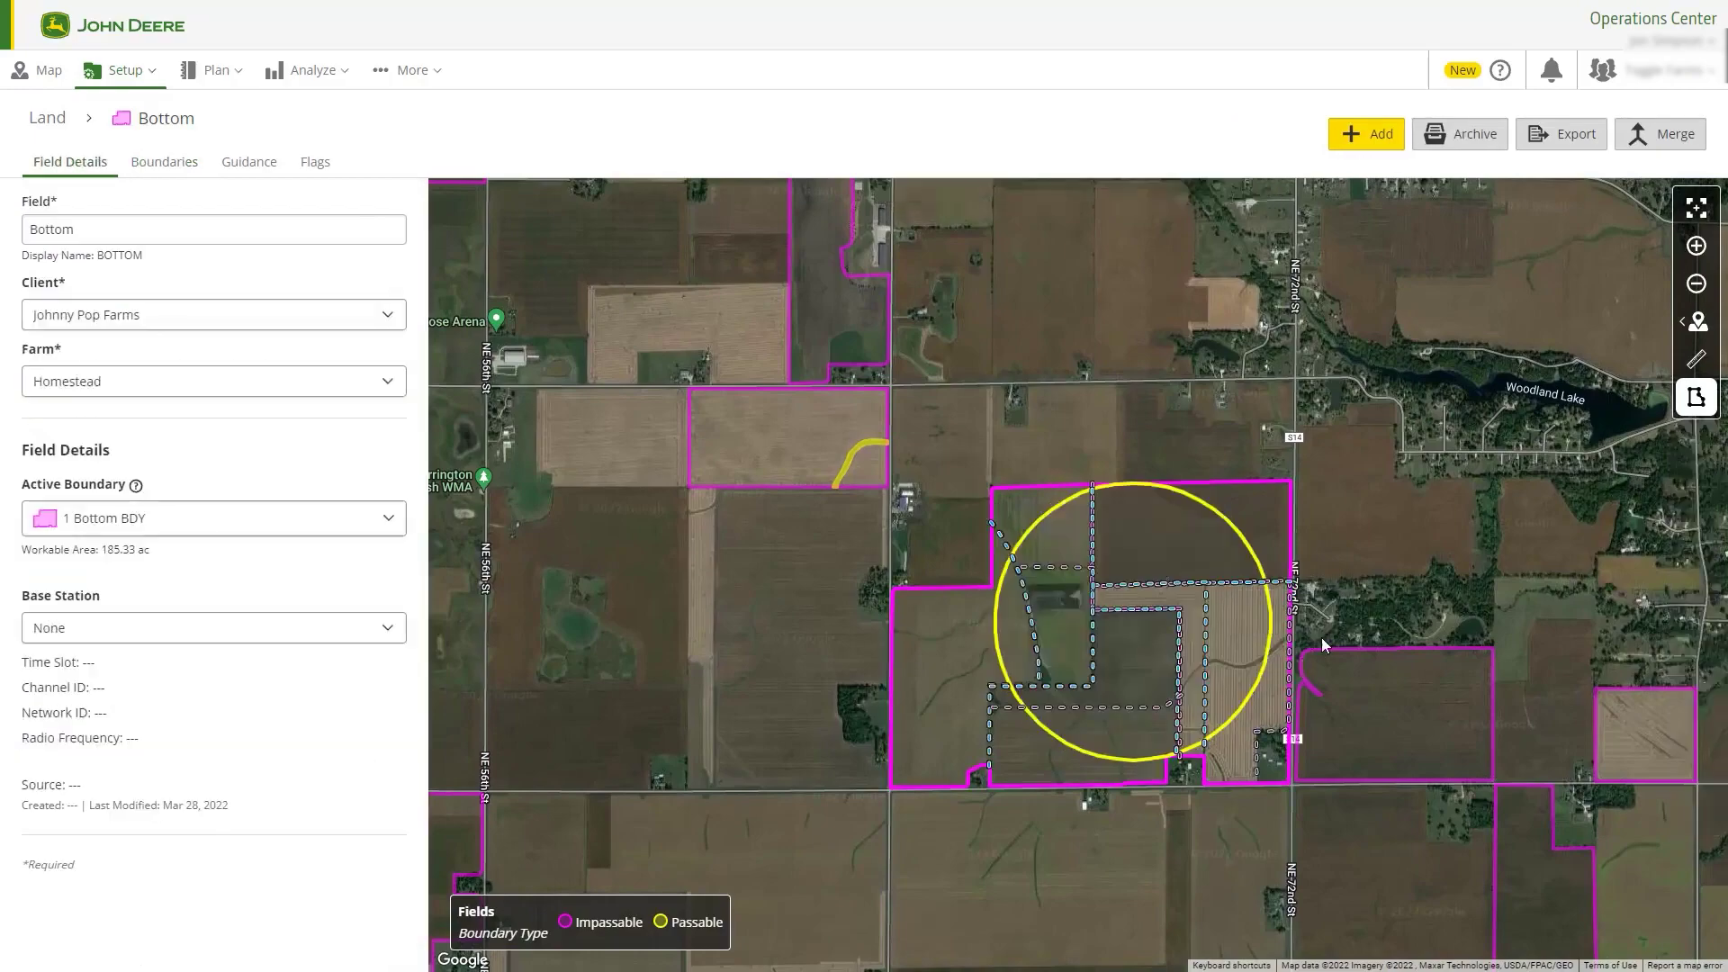
# - Go to the Land page from the Setup menu to see the clients, farms and fields
pyautogui.scroll(1, 1292, 637)
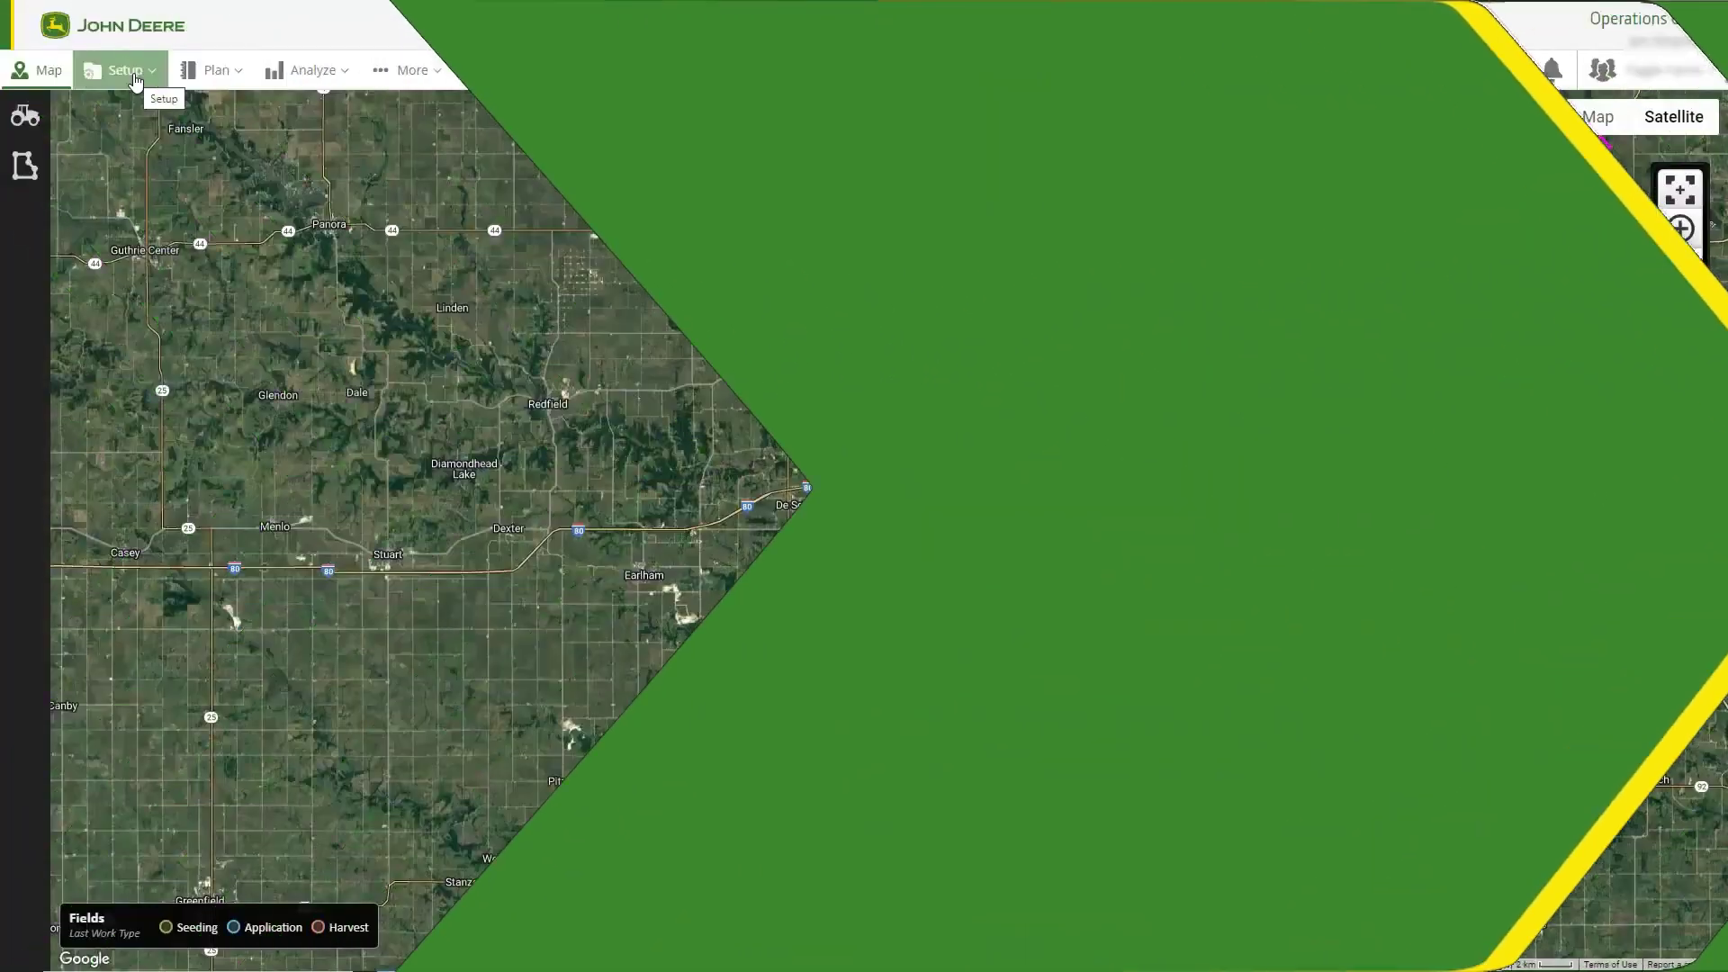
pyautogui.click(135, 72)
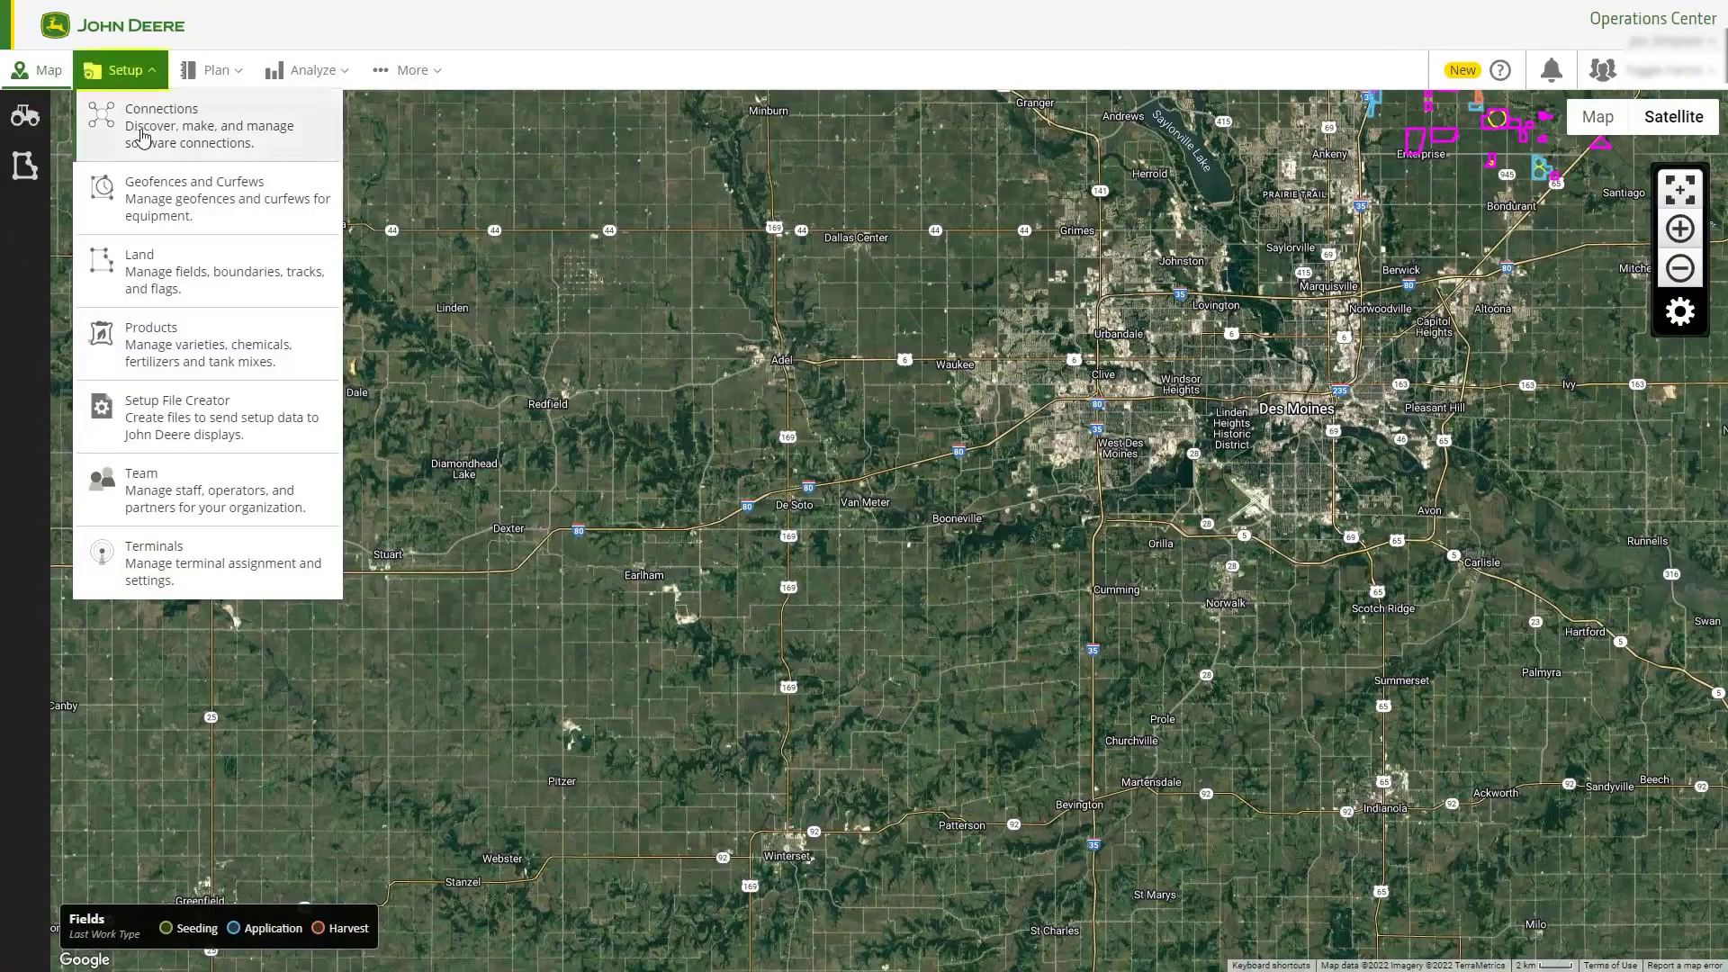
pyautogui.click(146, 282)
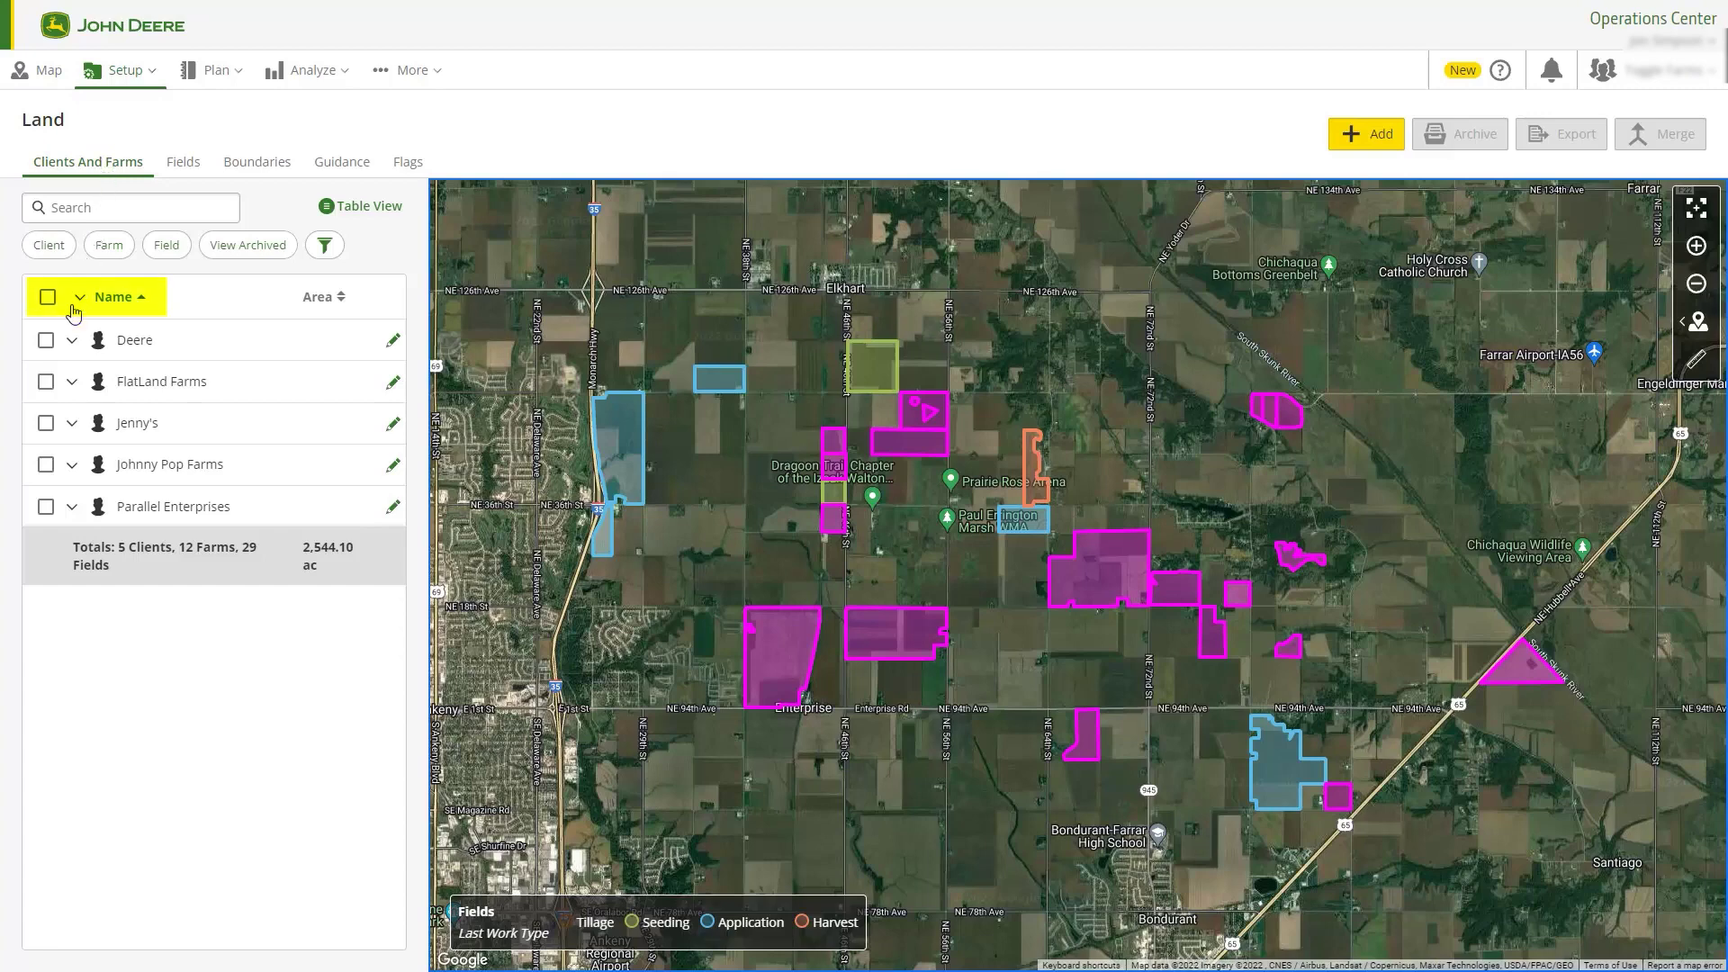
# - Expand client Deere, switch to Table View, and filter the table to the South 40s farm
pyautogui.click(71, 342)
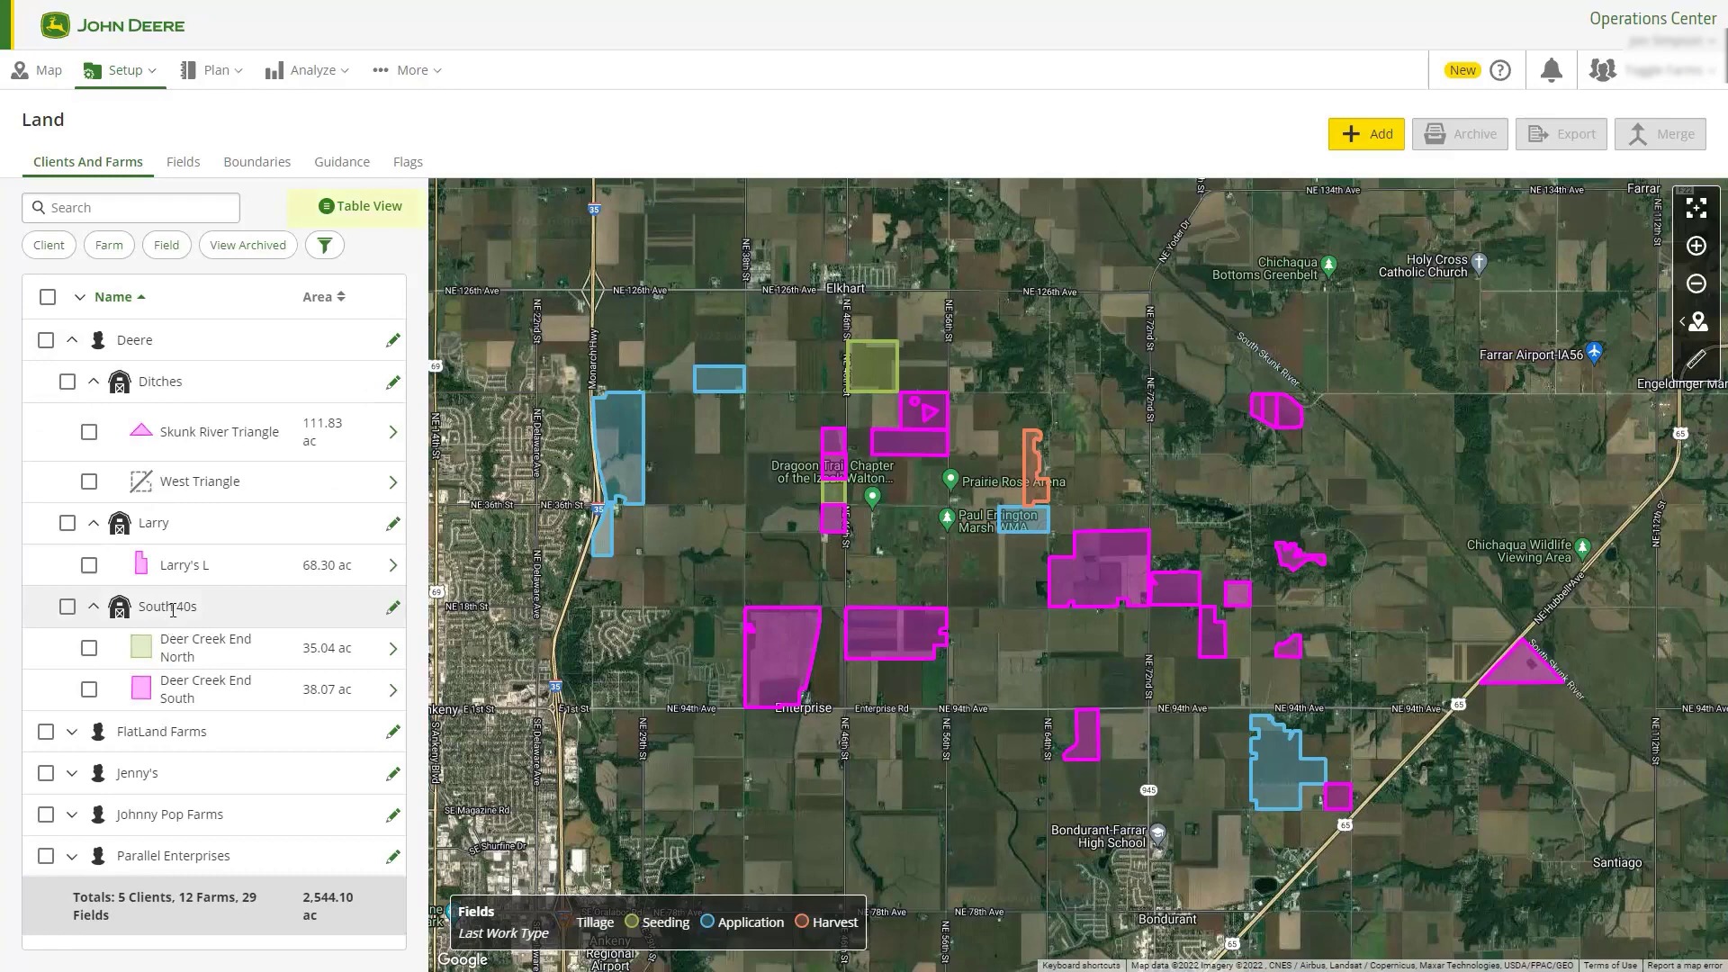
pyautogui.click(379, 210)
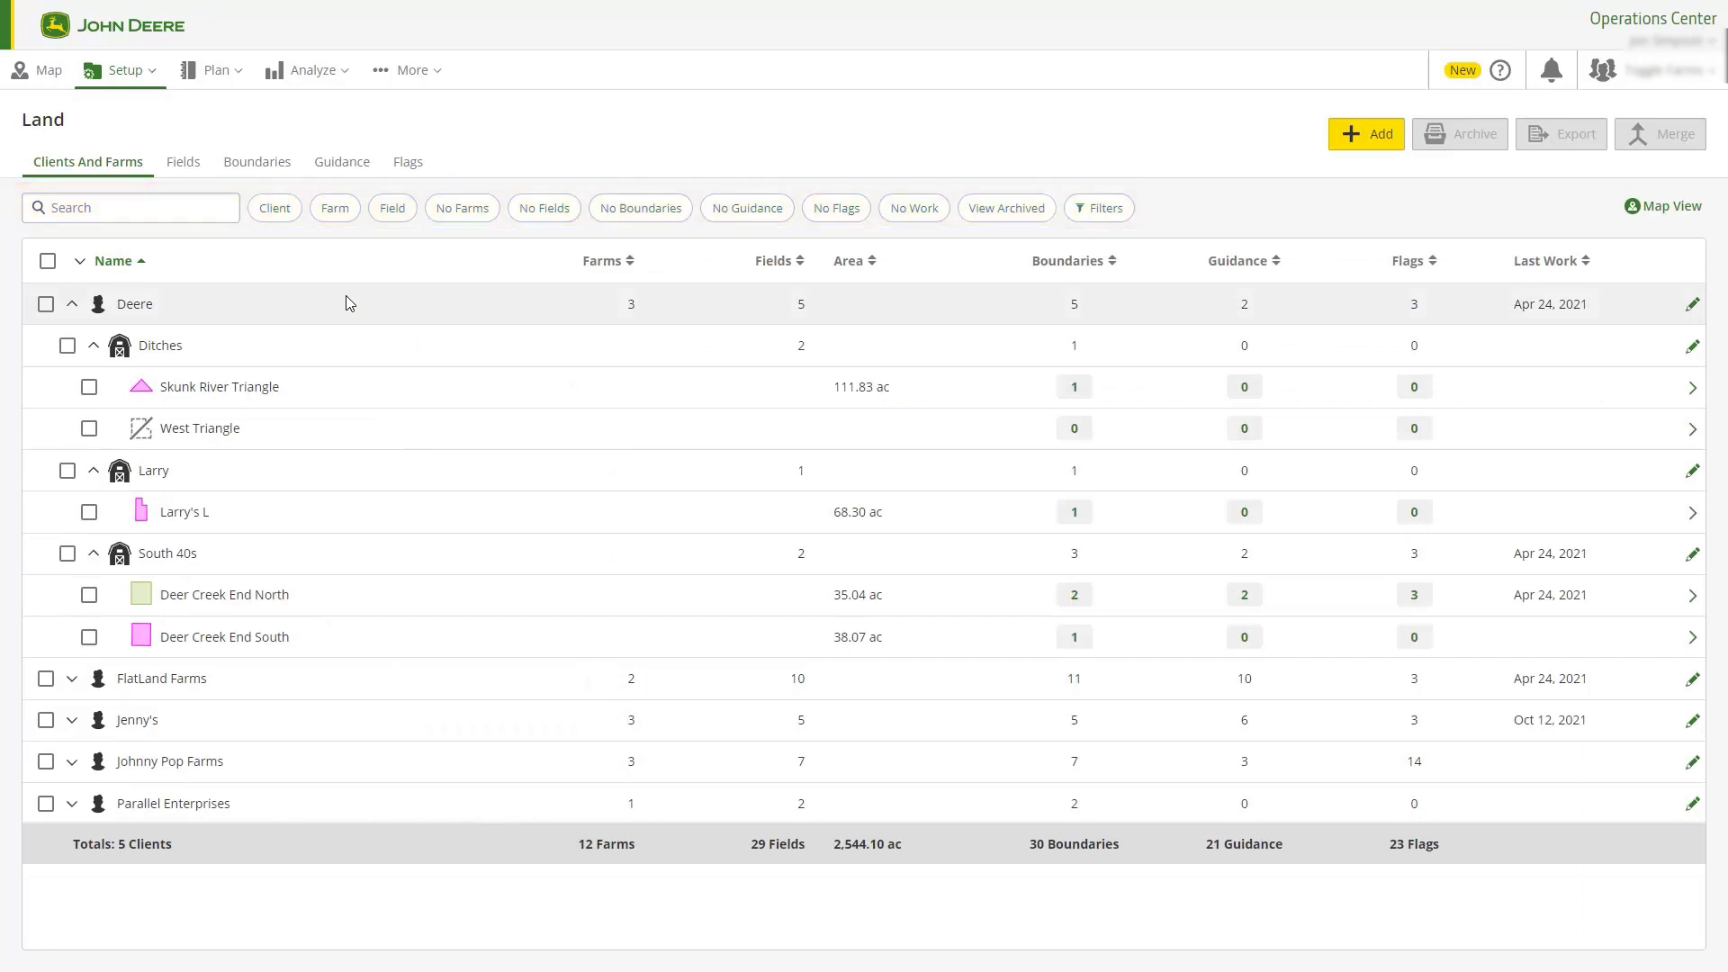
pyautogui.click(331, 210)
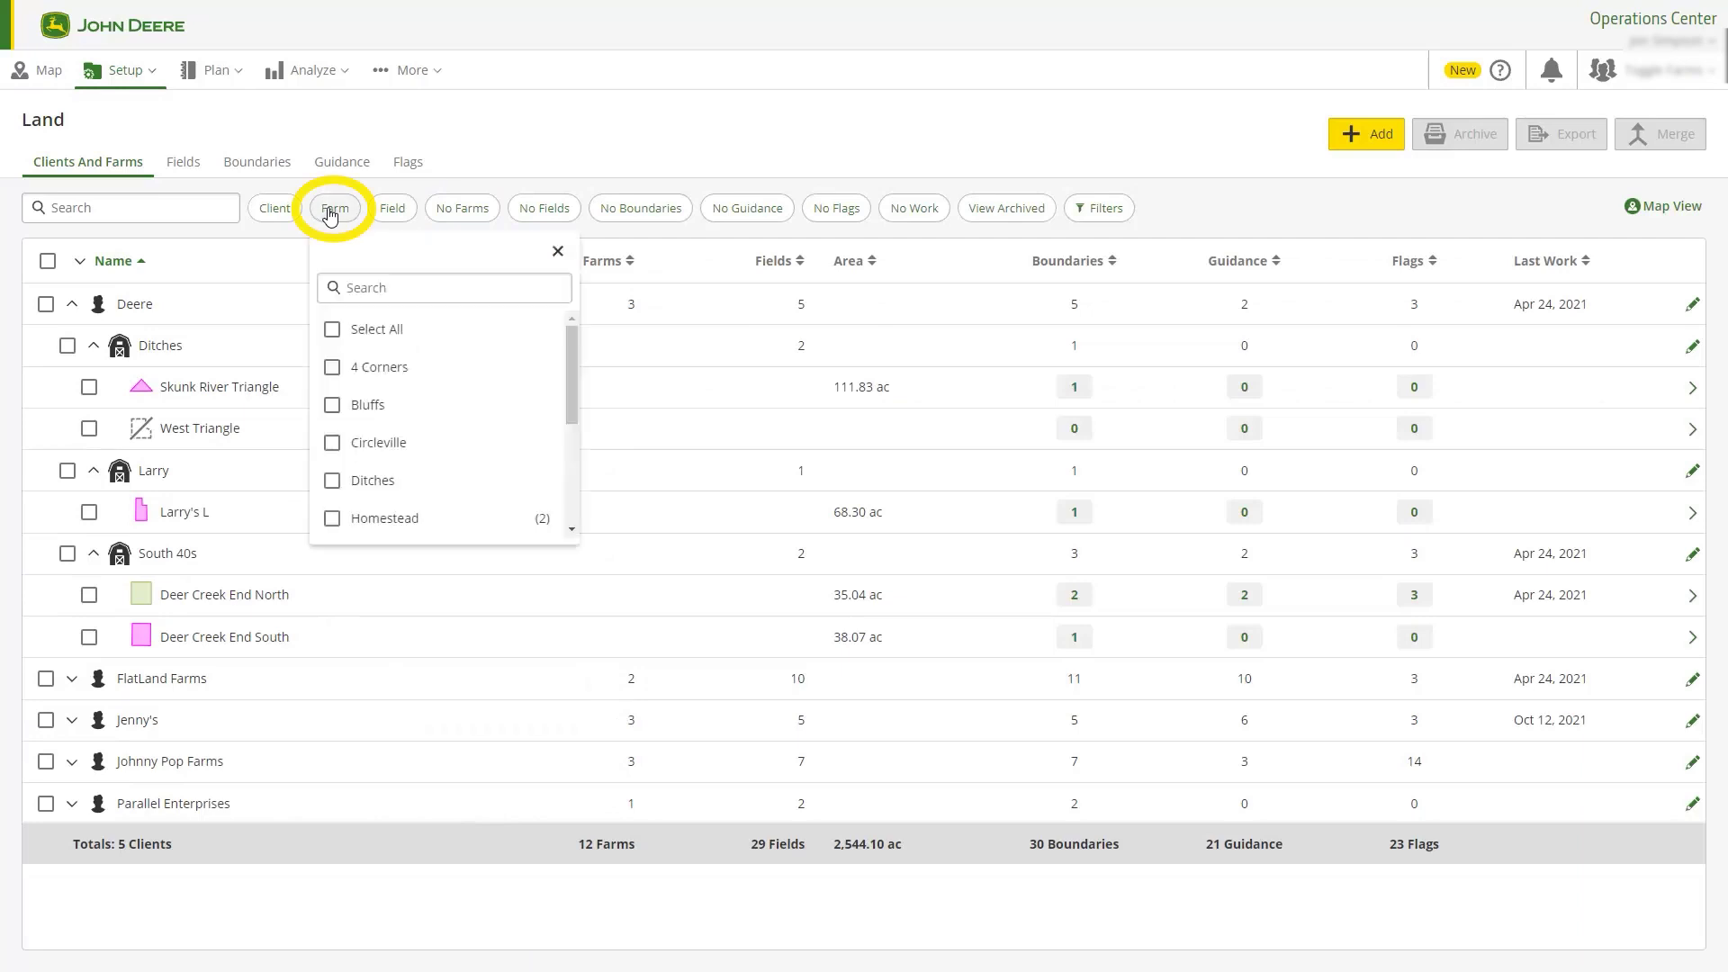
pyautogui.moveTo(571, 353); pyautogui.dragTo(571, 500)
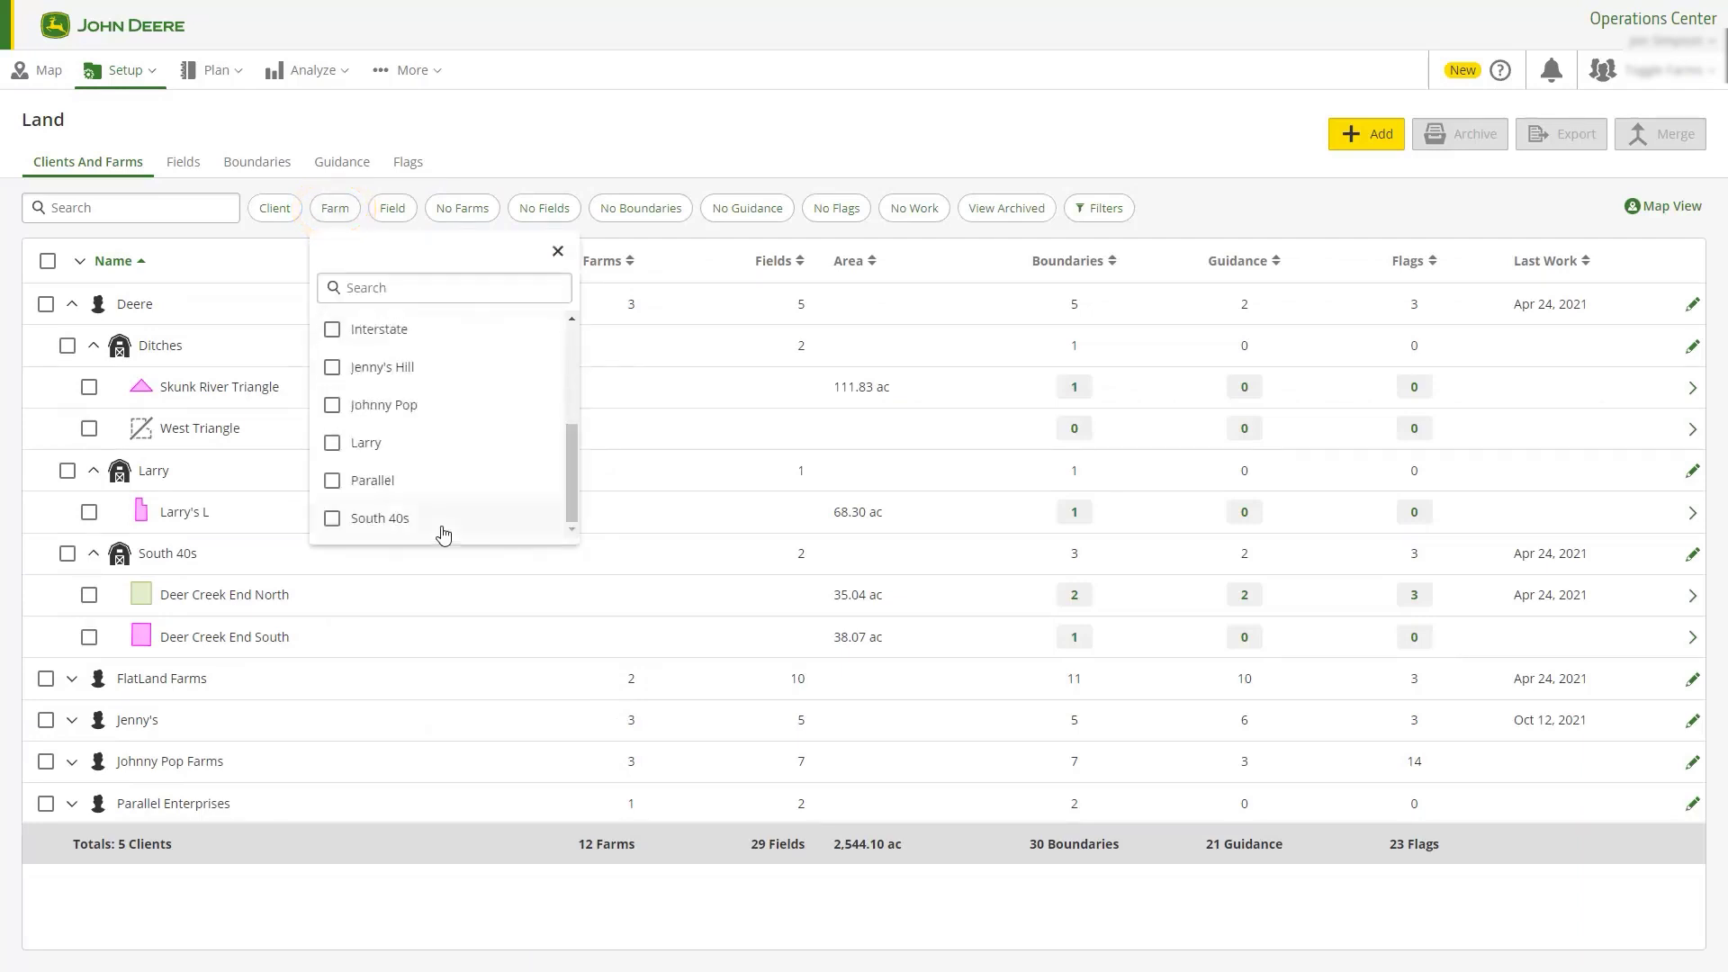
pyautogui.click(378, 518)
pyautogui.click(171, 547)
pyautogui.click(204, 396)
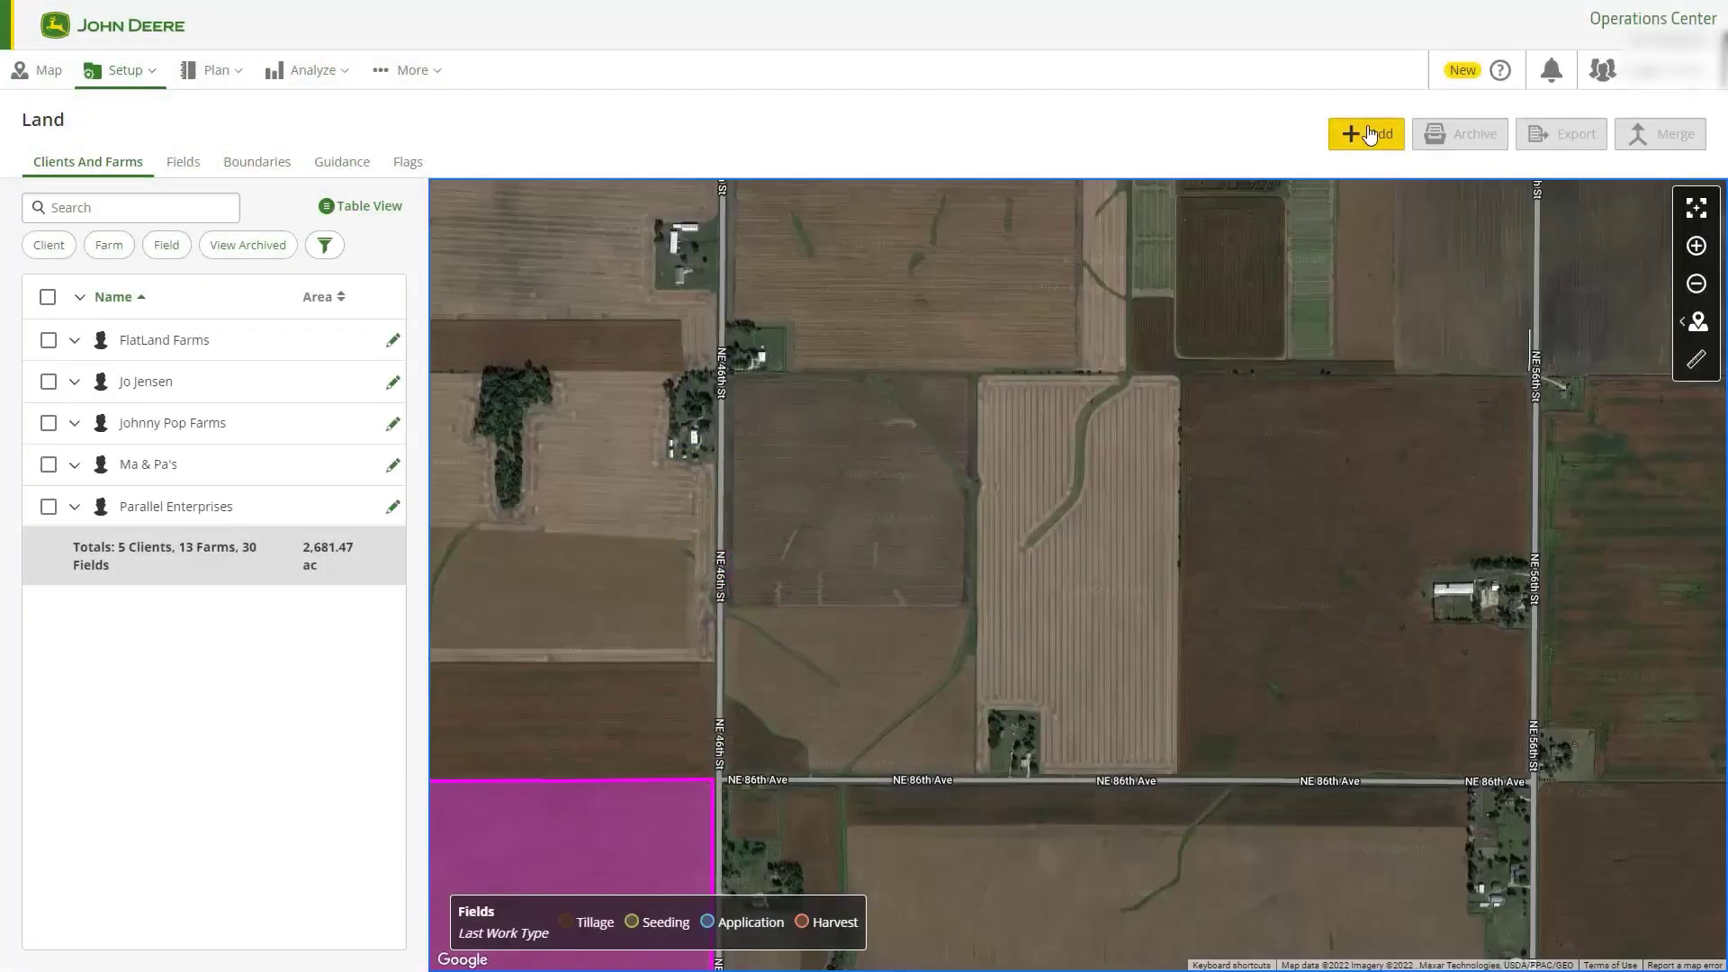
# - Add a new field named East Acres under new client Deere and farm Hawk Farm
pyautogui.click(1369, 134)
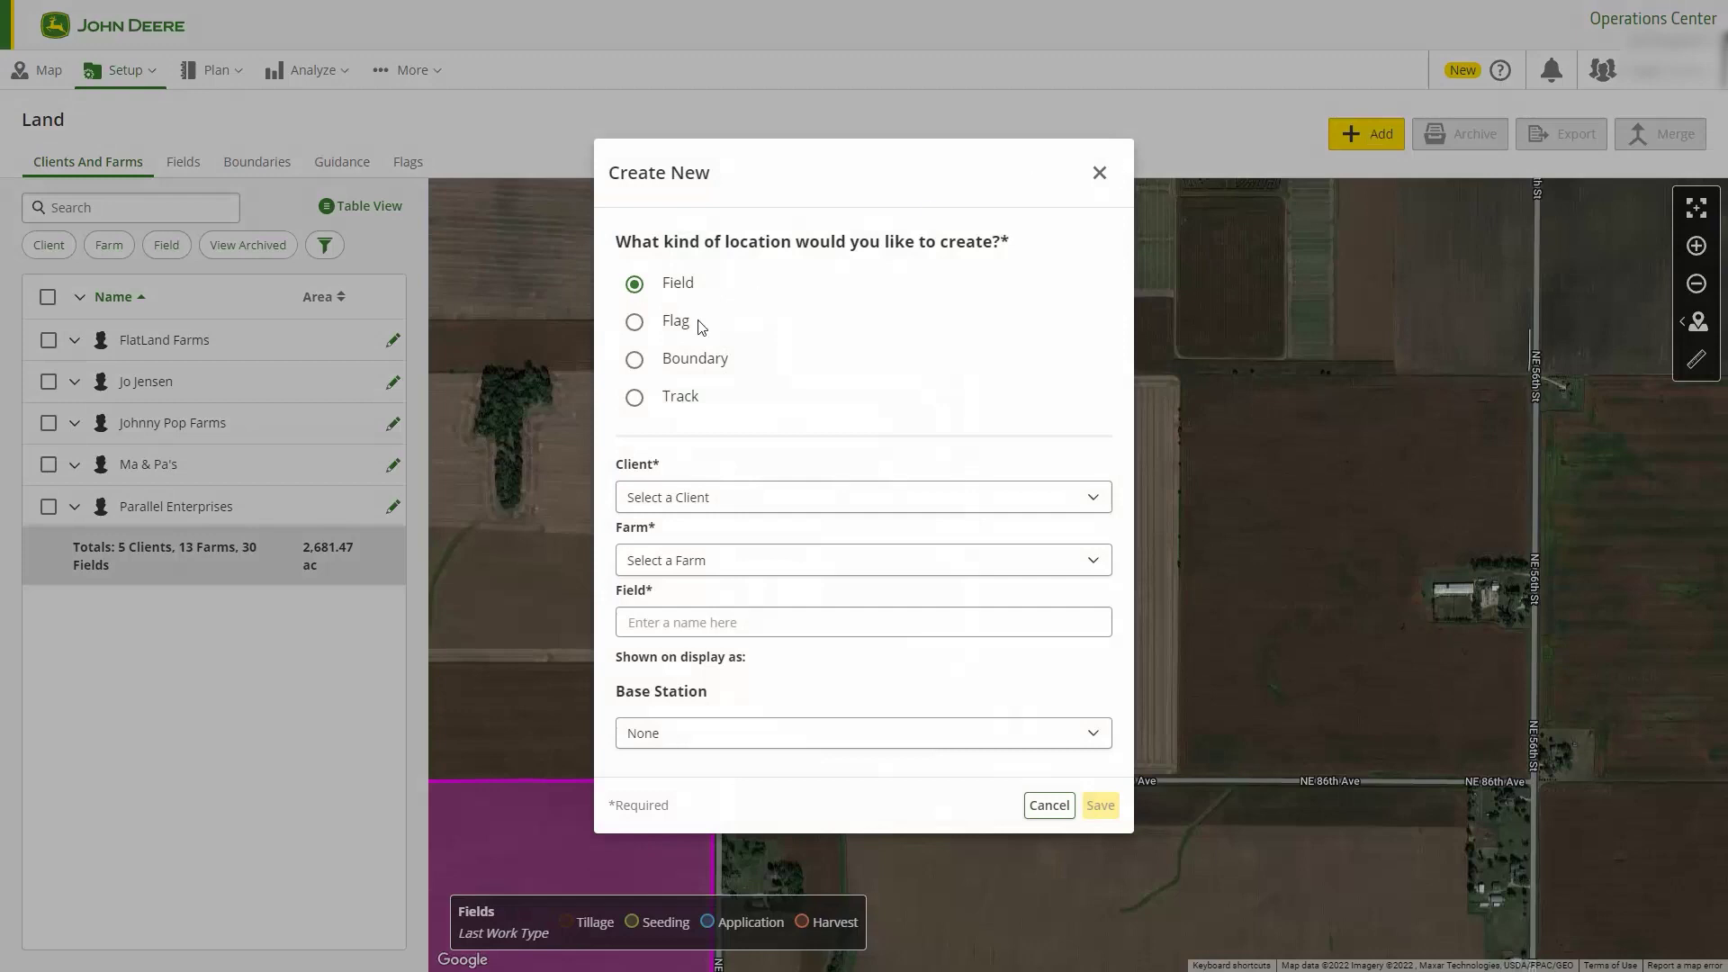
pyautogui.click(687, 500)
pyautogui.click(740, 729)
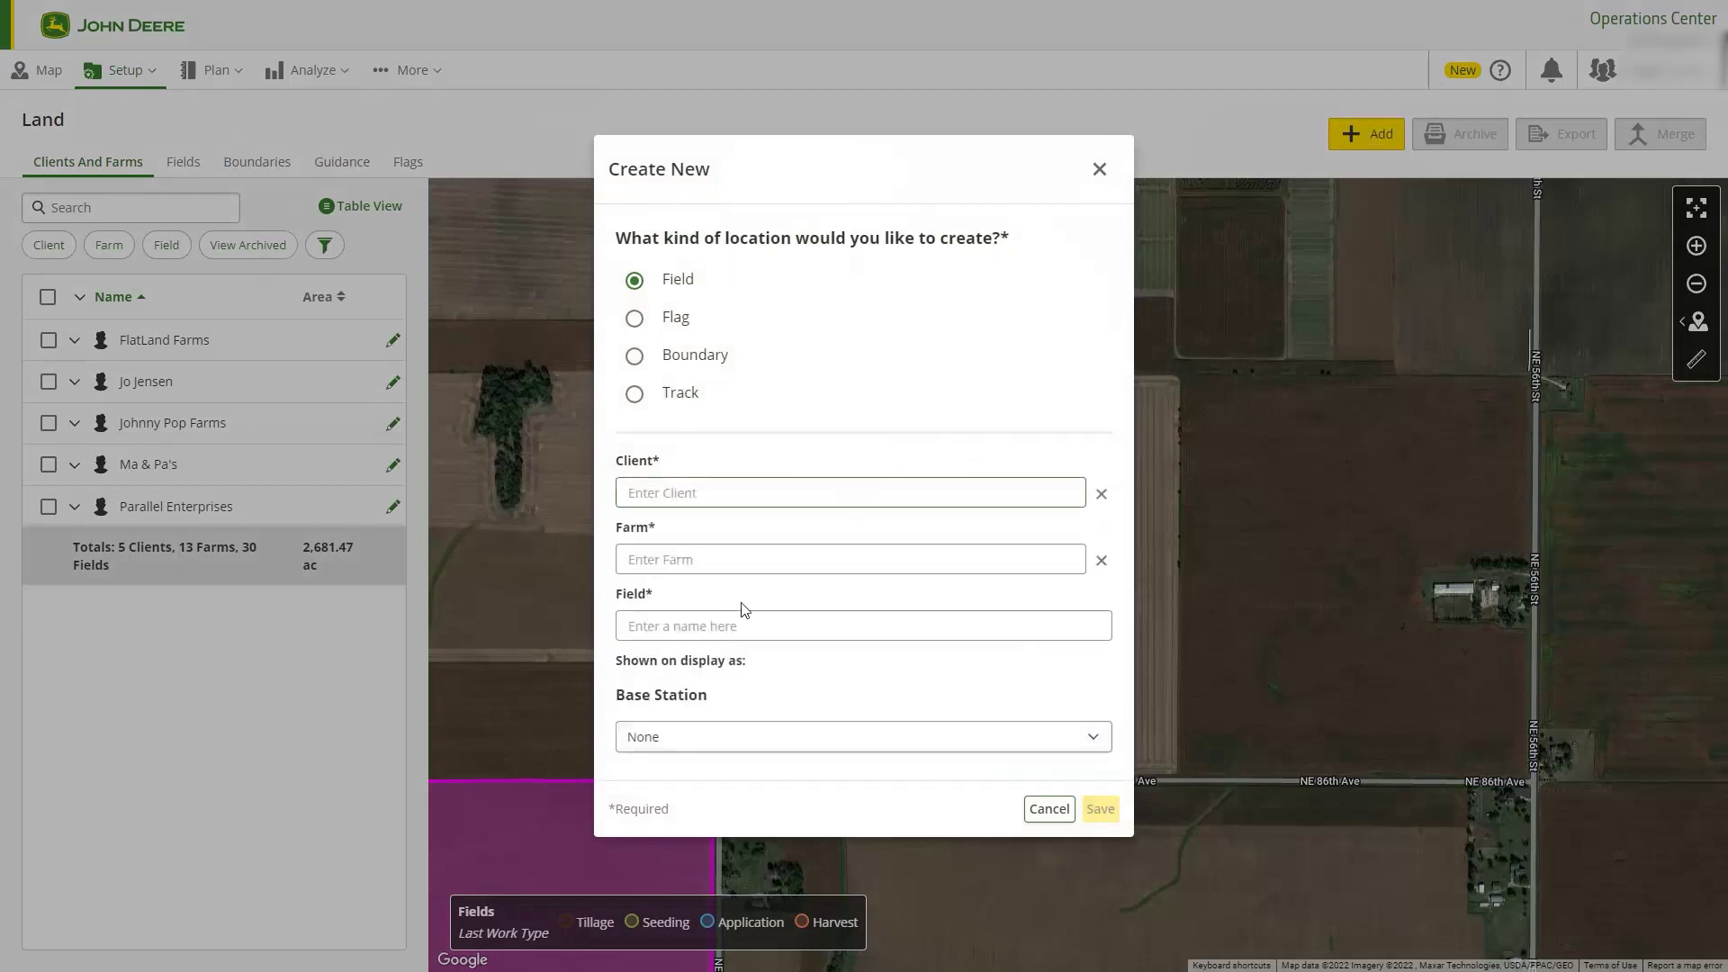
pyautogui.write('Deere')
pyautogui.press('Tab')
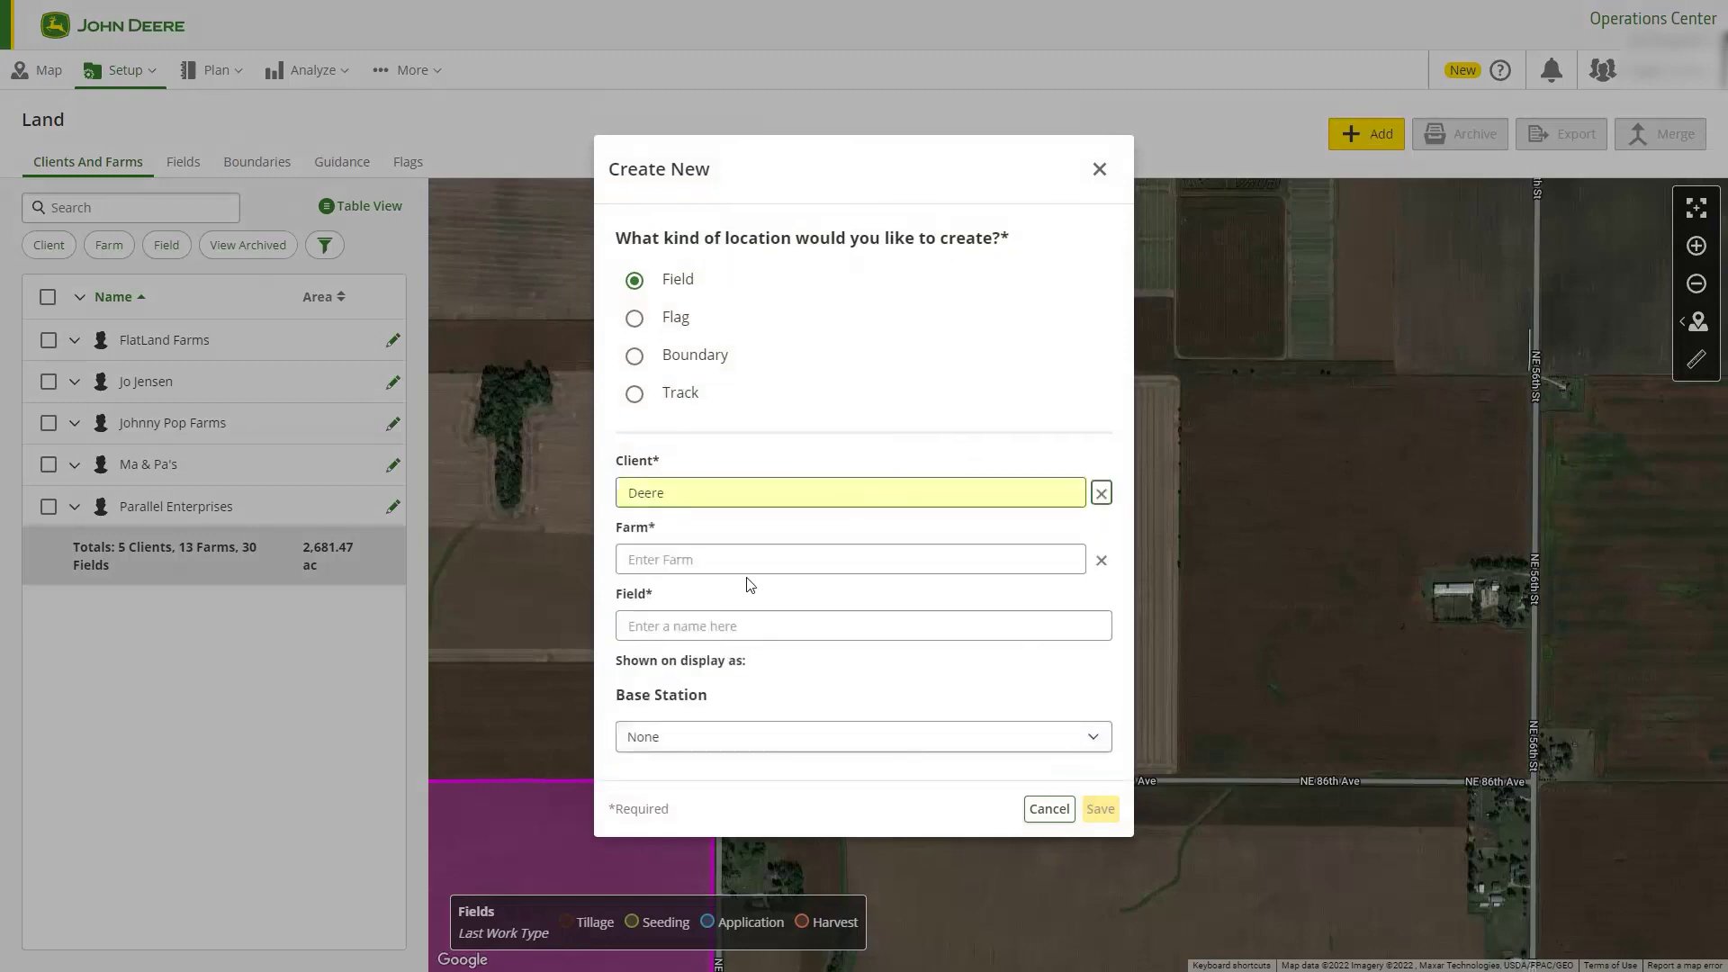
pyautogui.write('Hawk Farm')
pyautogui.press('Tab')
pyautogui.press('Tab')
pyautogui.write('East Ac')
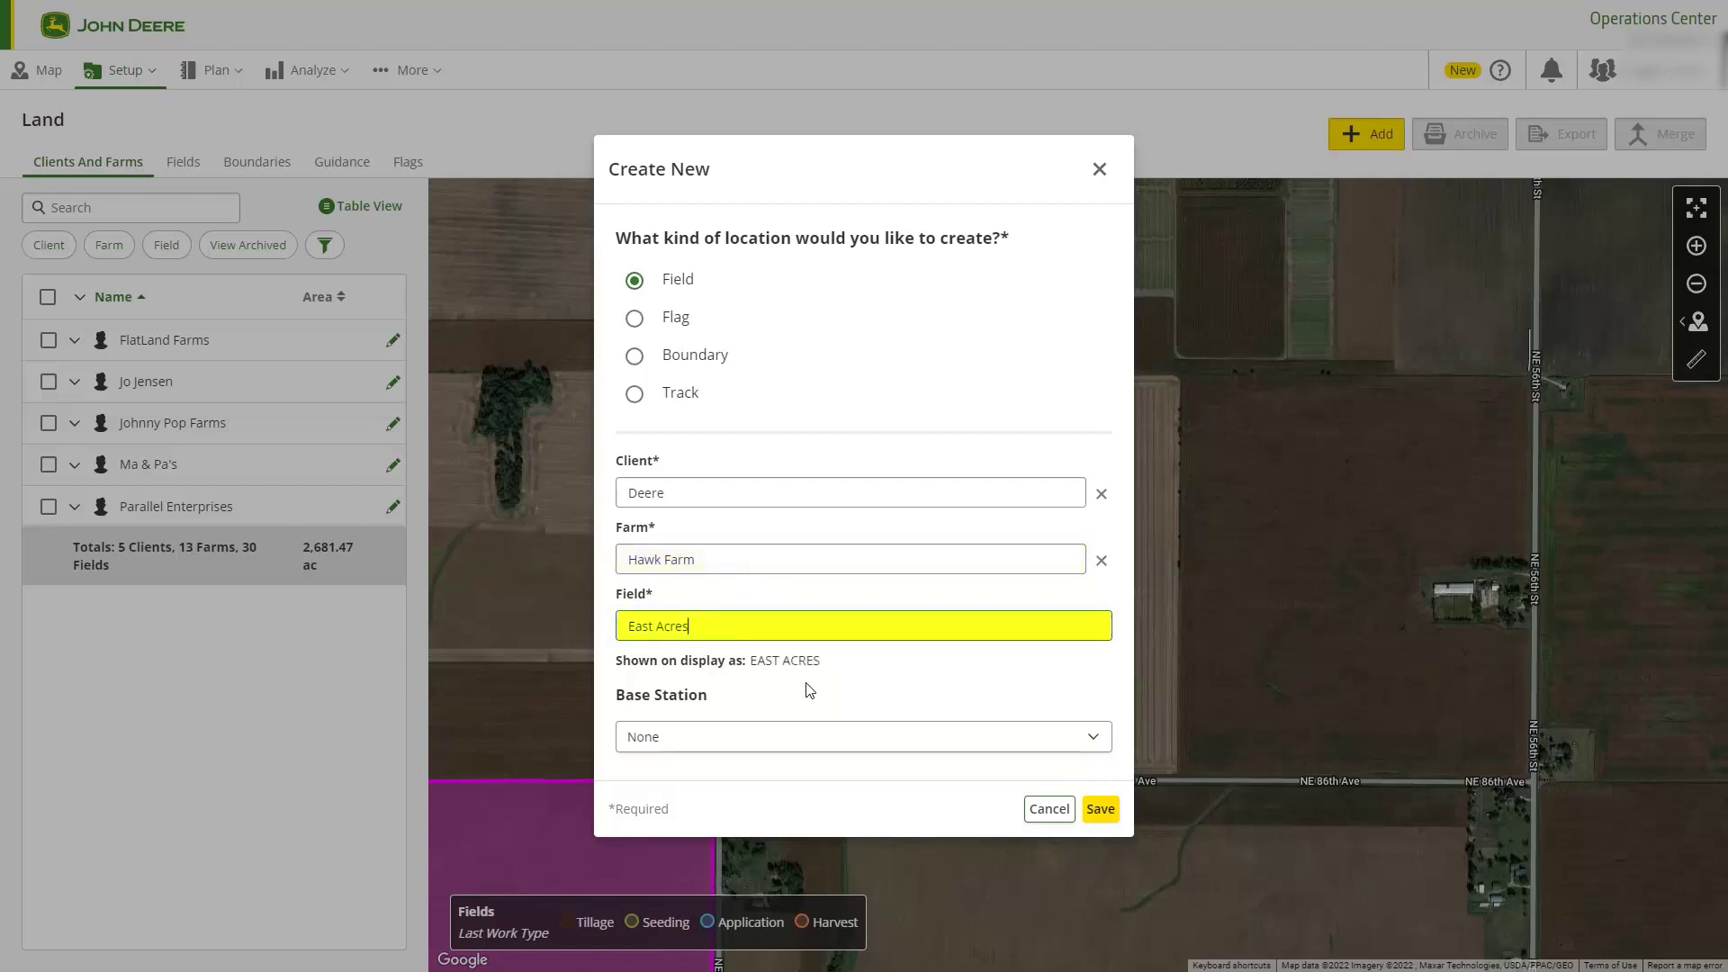
pyautogui.click(821, 742)
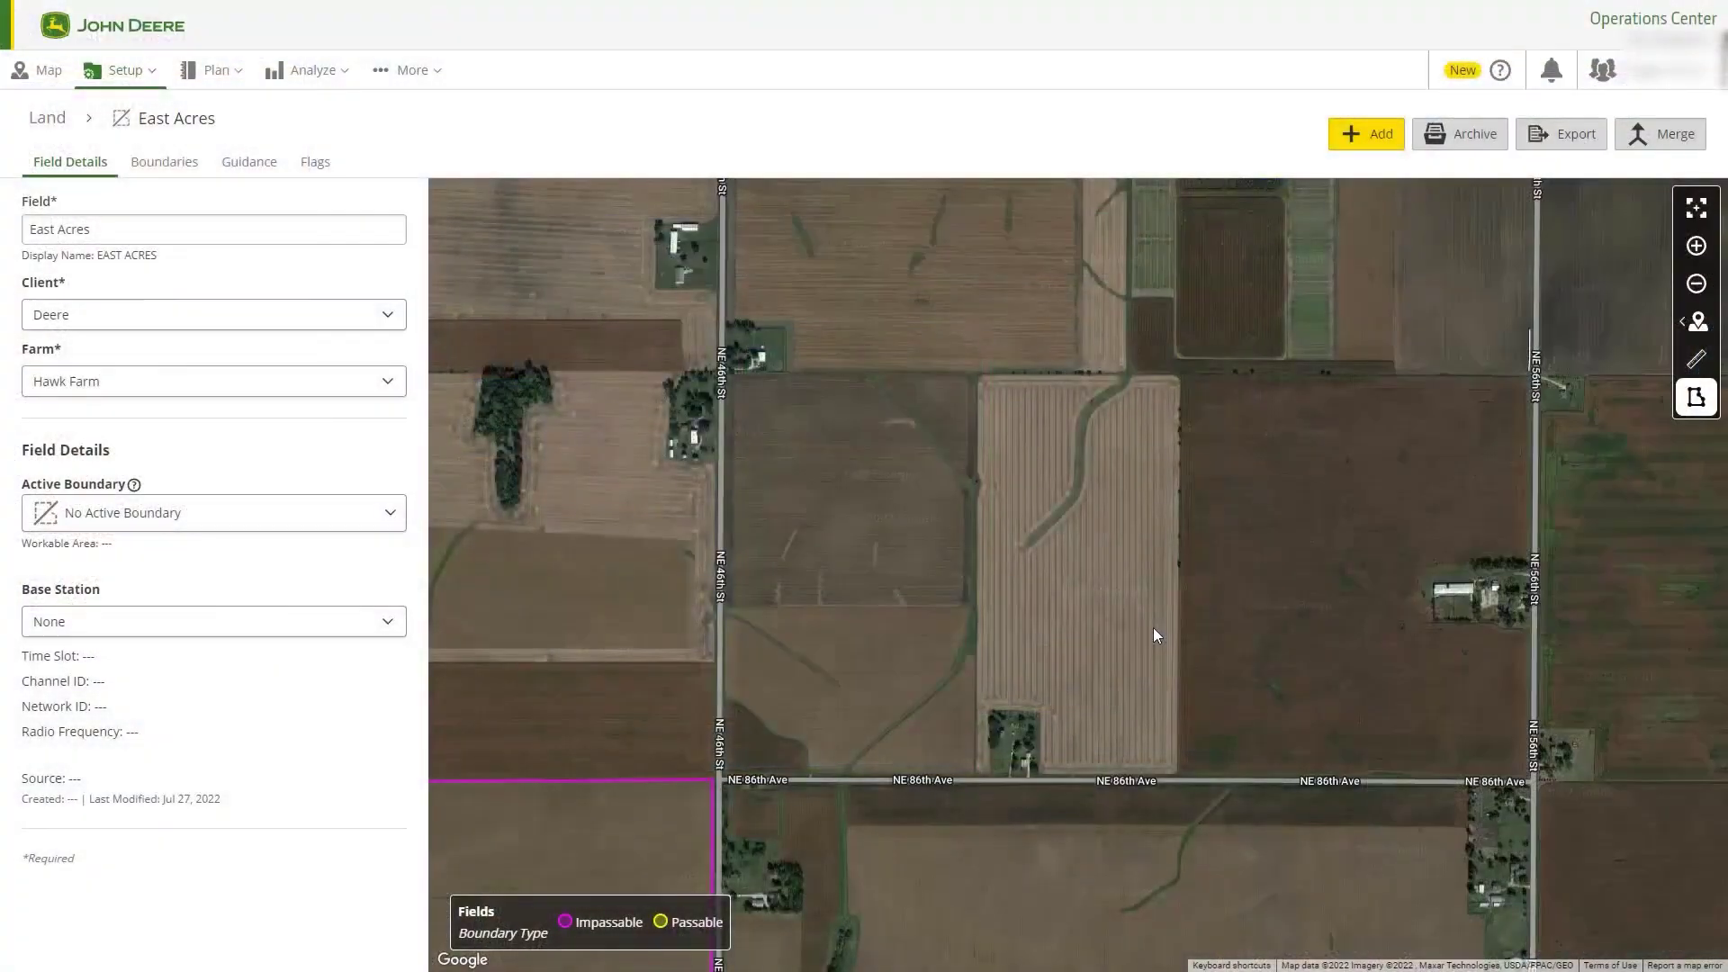
# - Draw a new 74.24 ac boundary polygon around East Acres, notched at the farmstead
pyautogui.click(1384, 134)
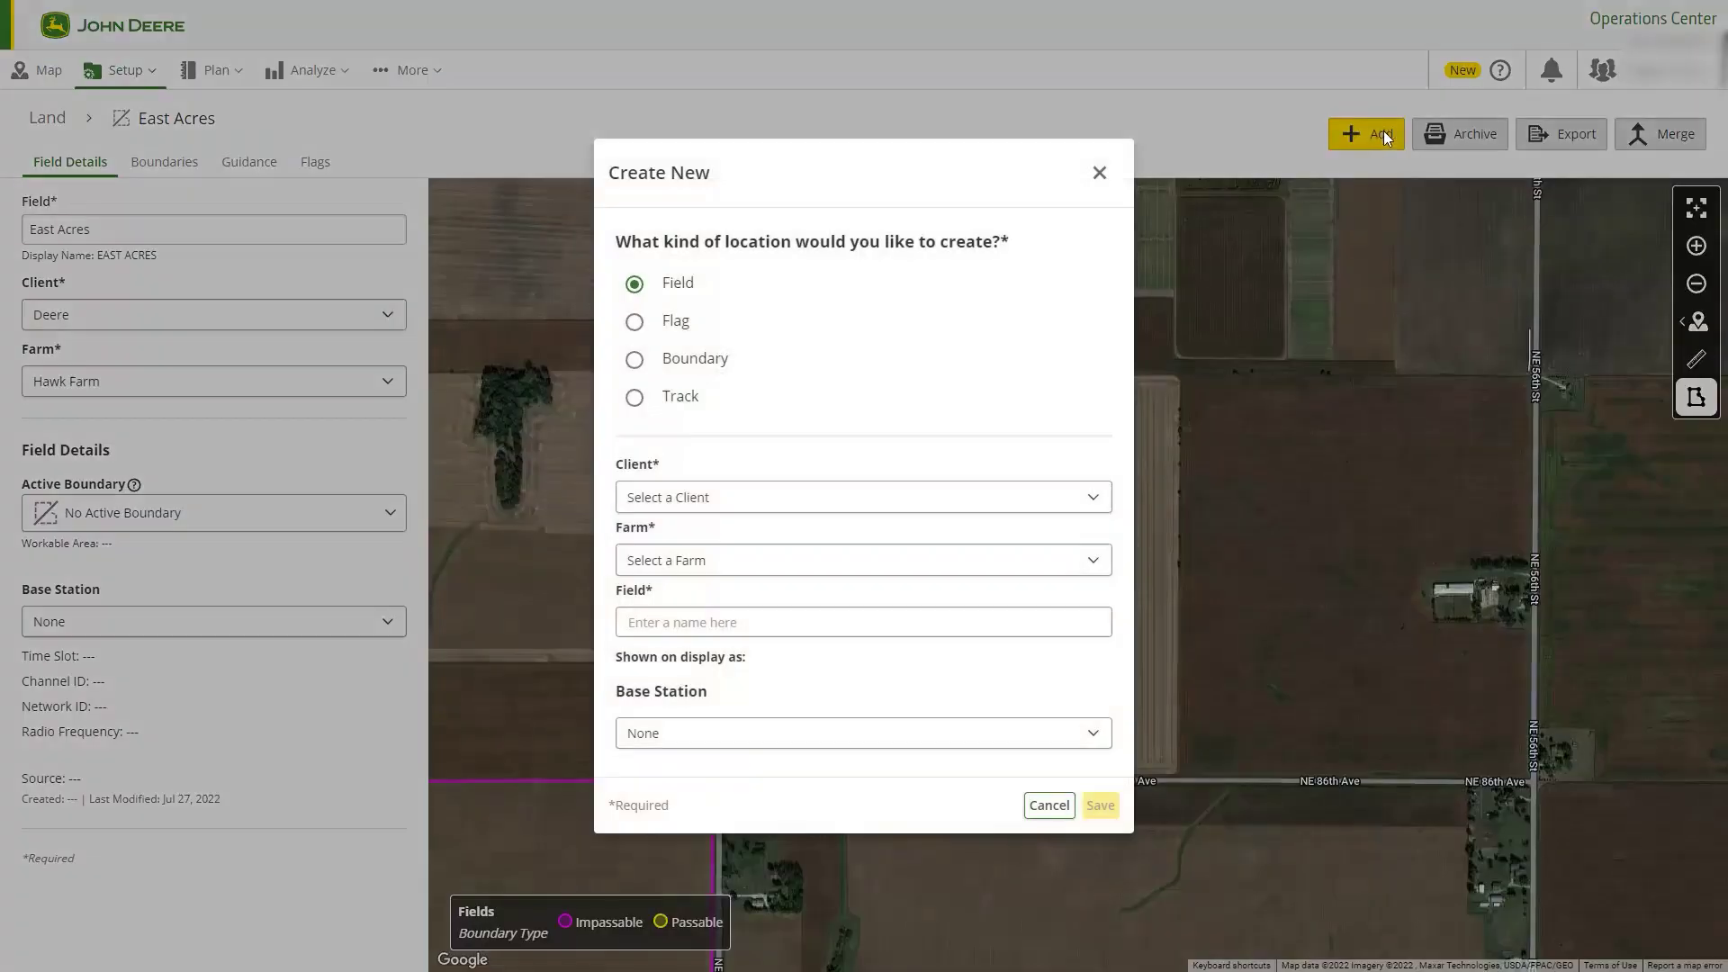
pyautogui.click(699, 373)
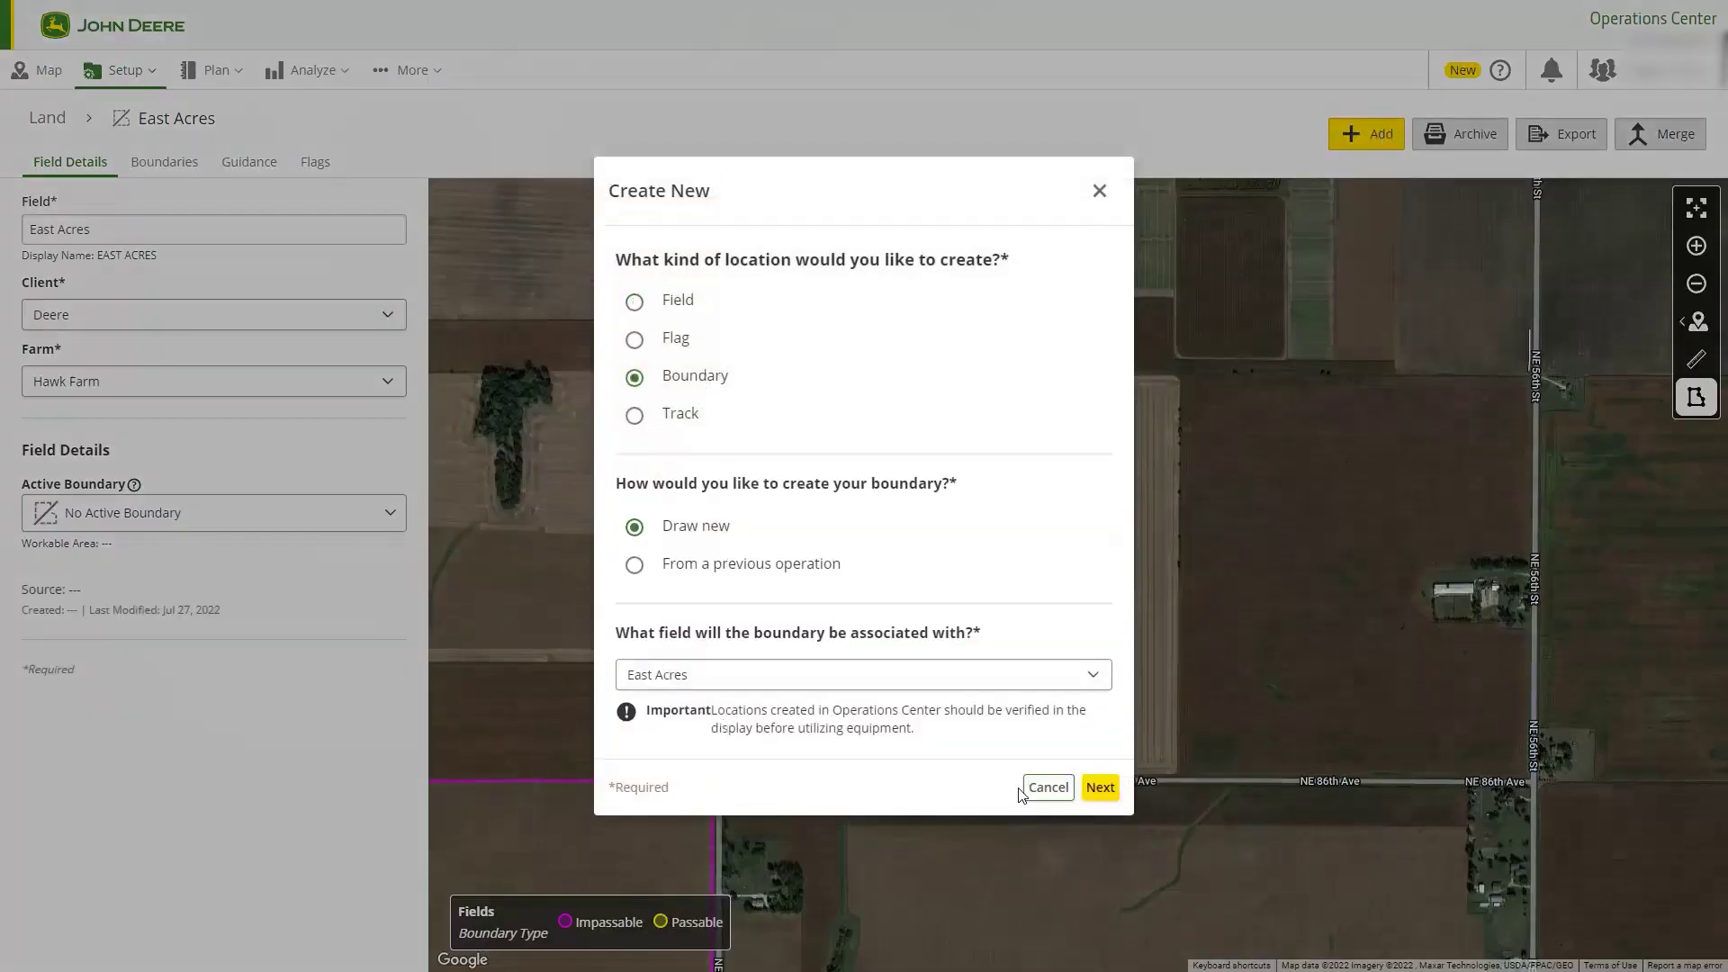
pyautogui.click(1101, 788)
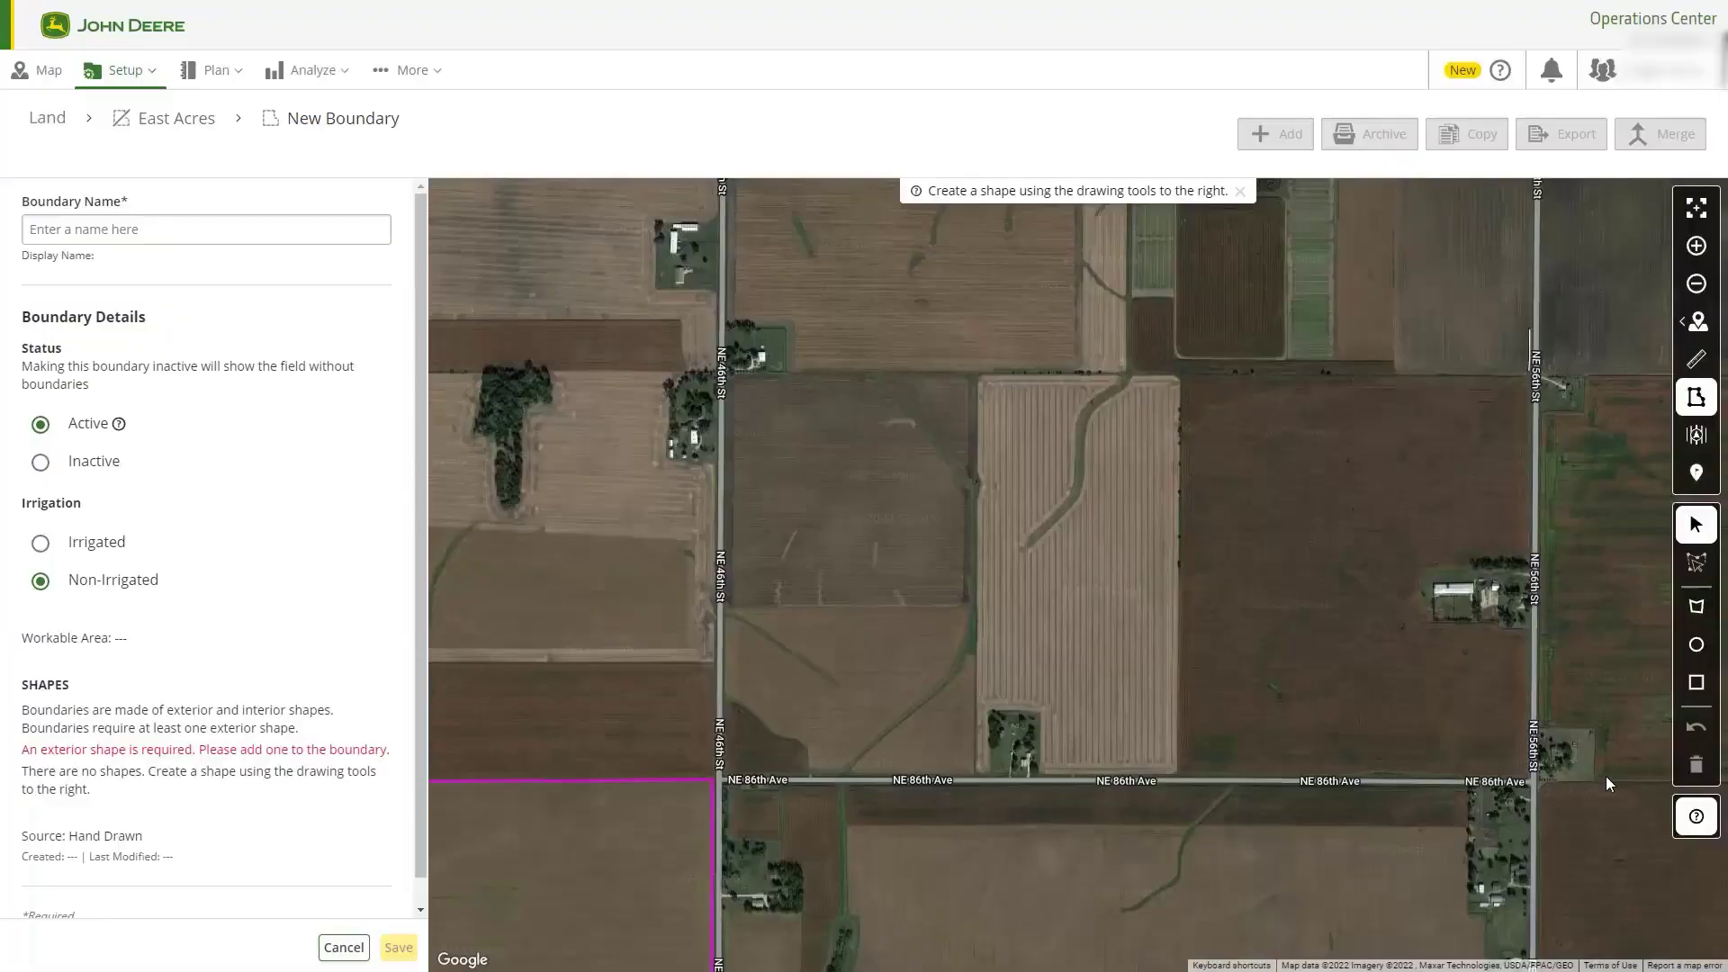
pyautogui.click(1698, 609)
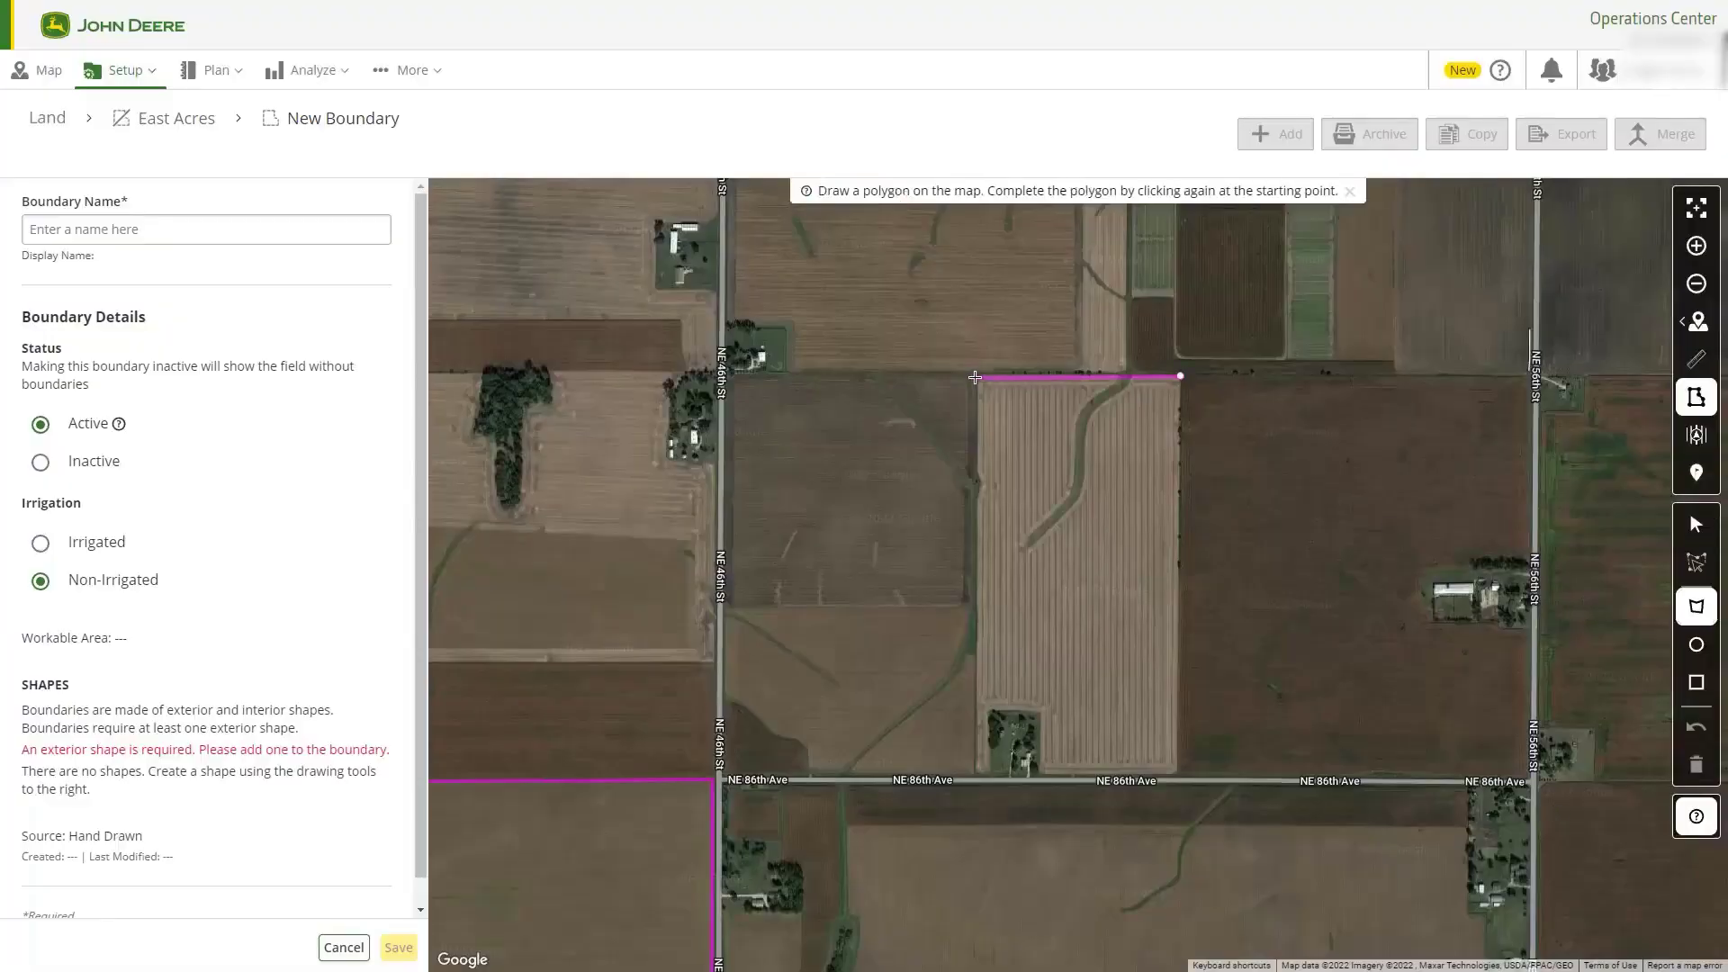
pyautogui.click(977, 773)
pyautogui.click(992, 771)
pyautogui.click(991, 709)
pyautogui.click(1179, 772)
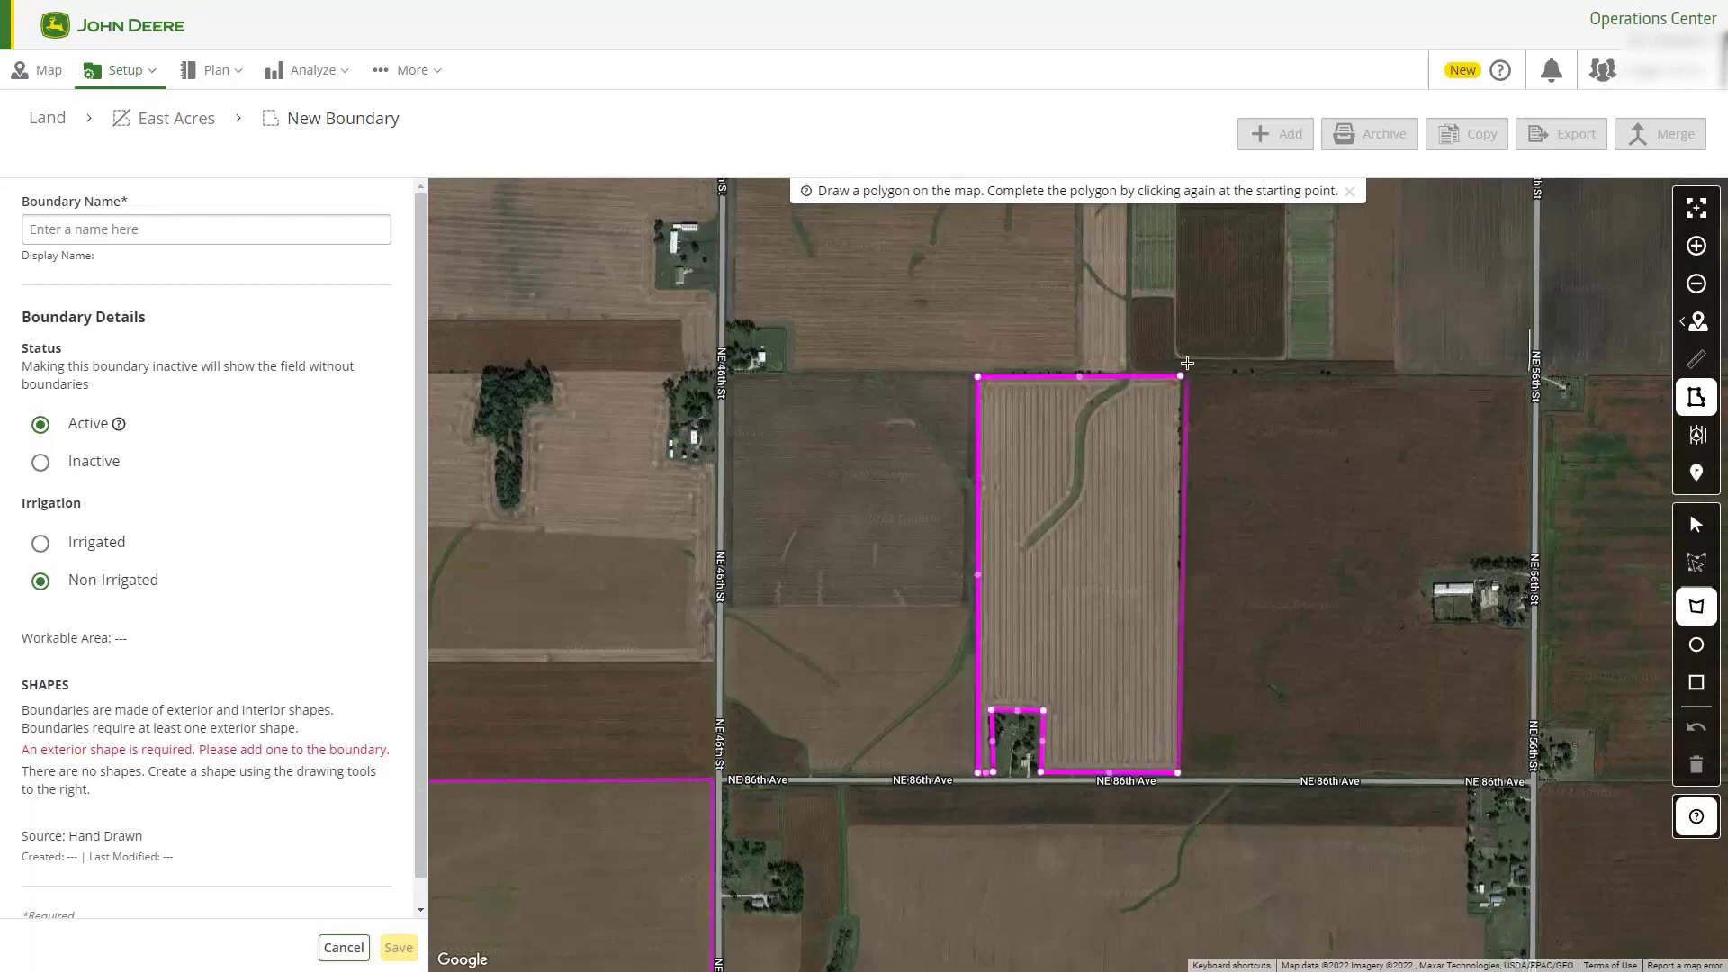
pyautogui.click(1180, 377)
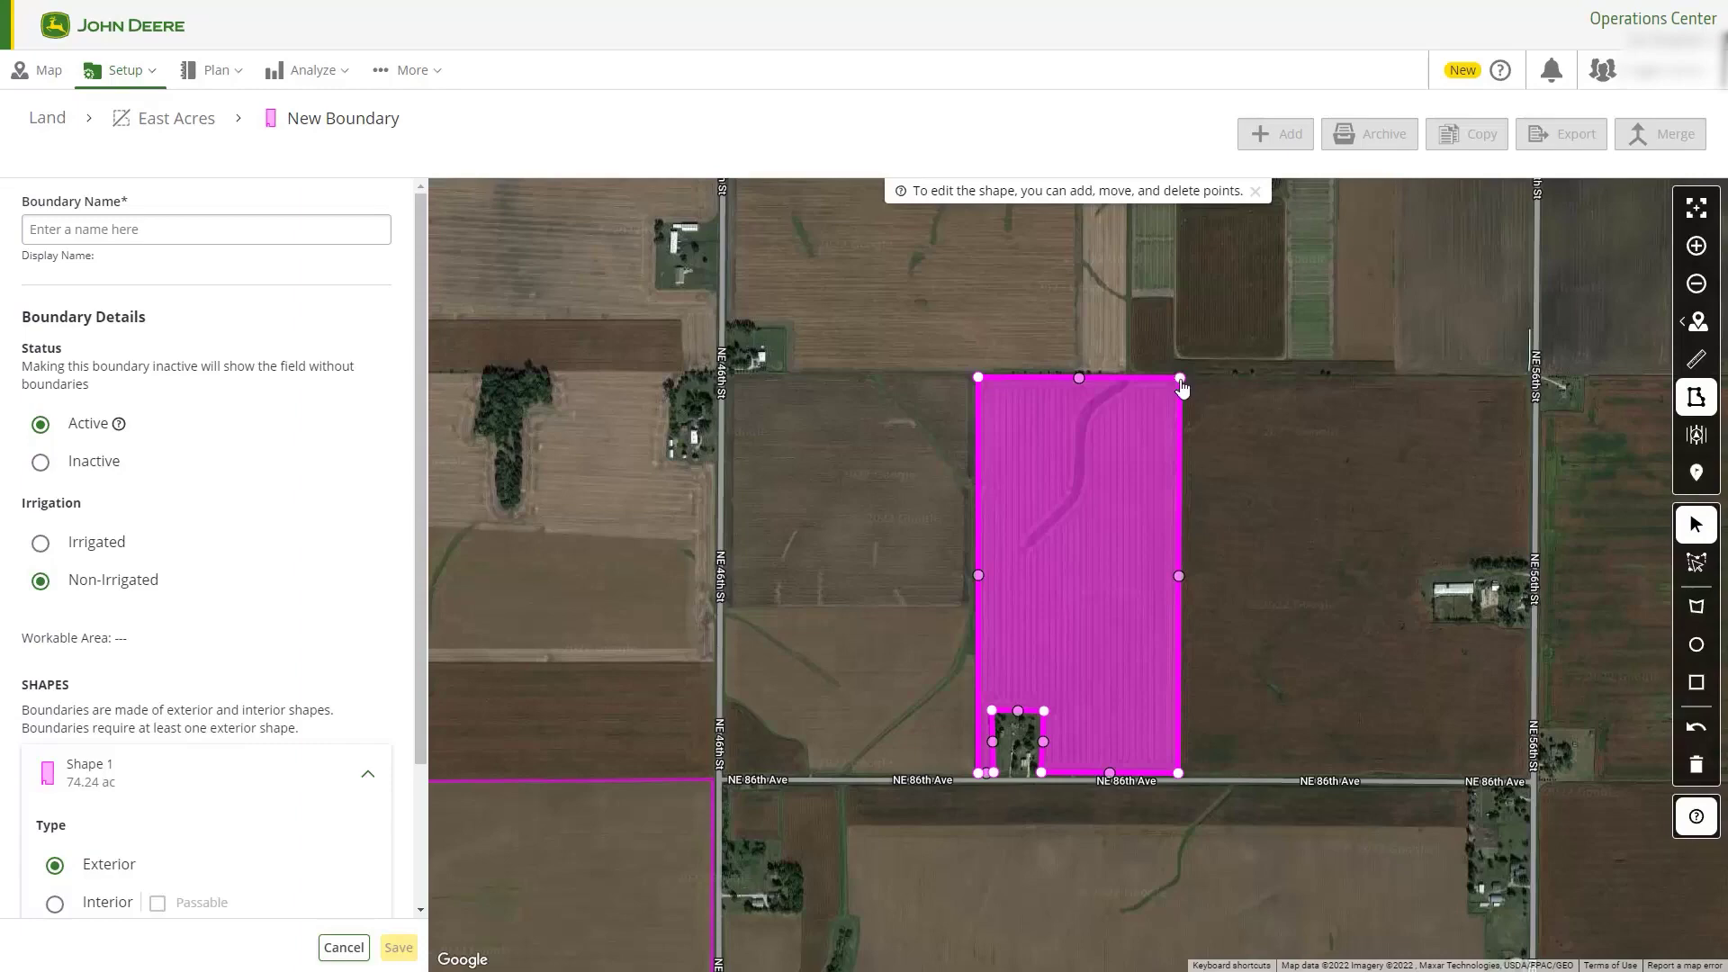
# - Drag the farmstead notch vertices to fit its edges, bringing the shape to 73.85 ac
pyautogui.scroll(2, 1175, 460)
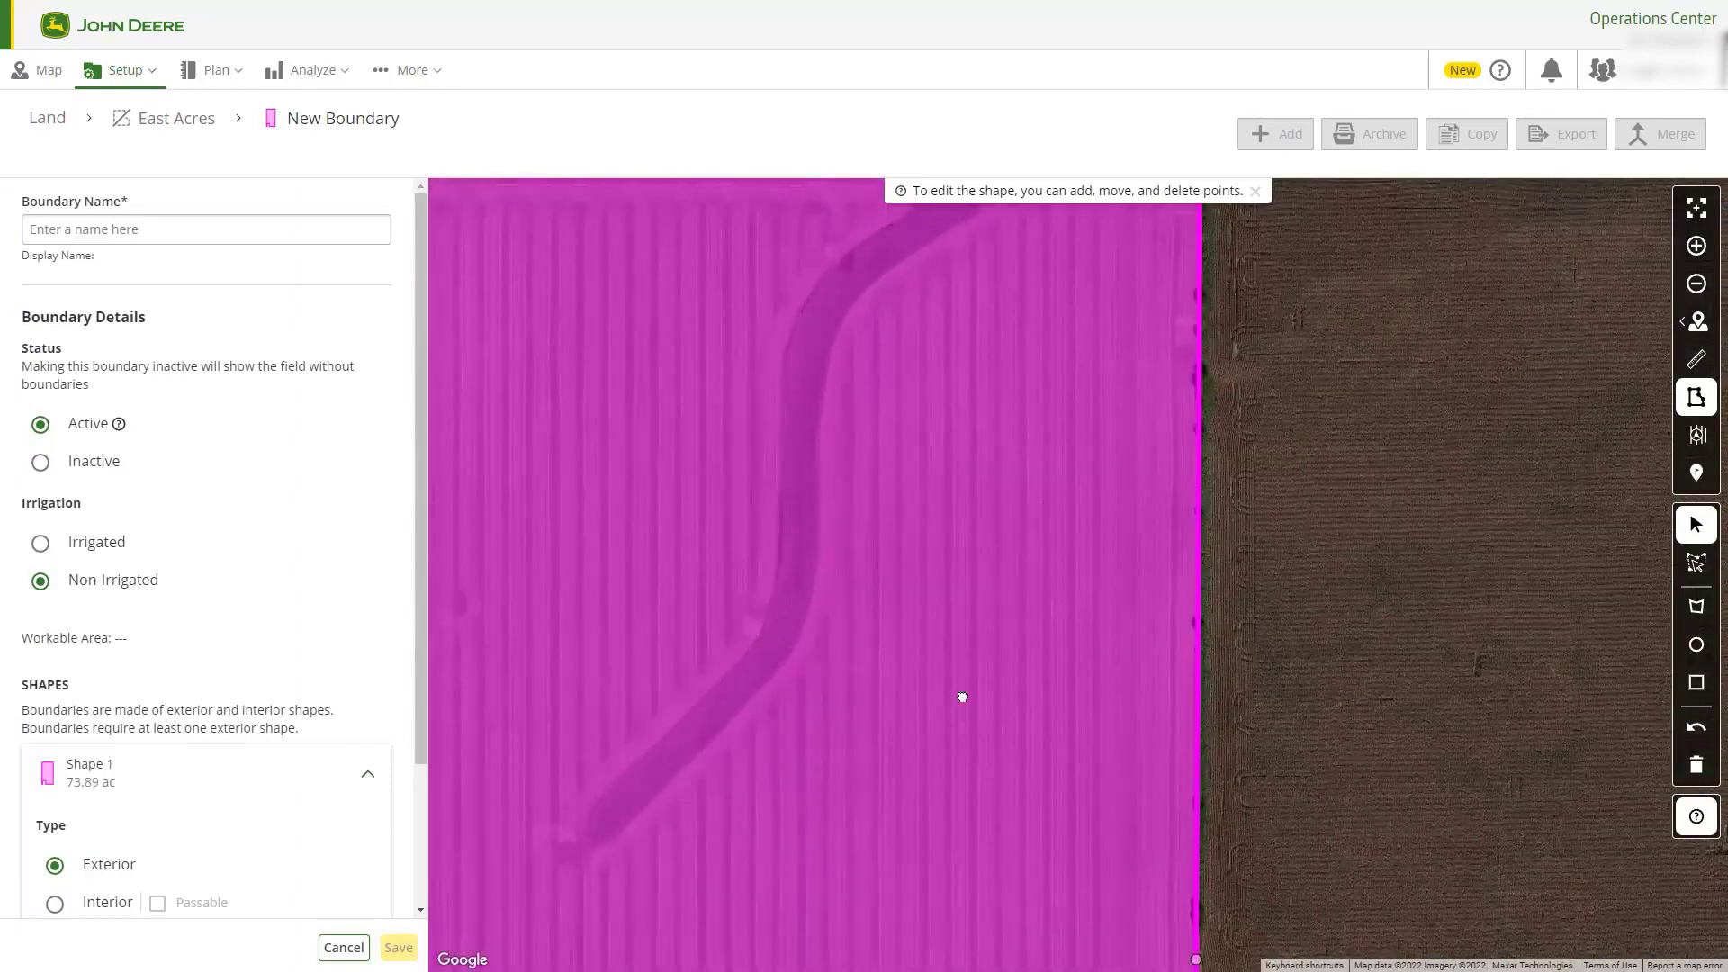
pyautogui.scroll(-2, 962, 696)
pyautogui.moveTo(926, 725); pyautogui.dragTo(1223, 424)
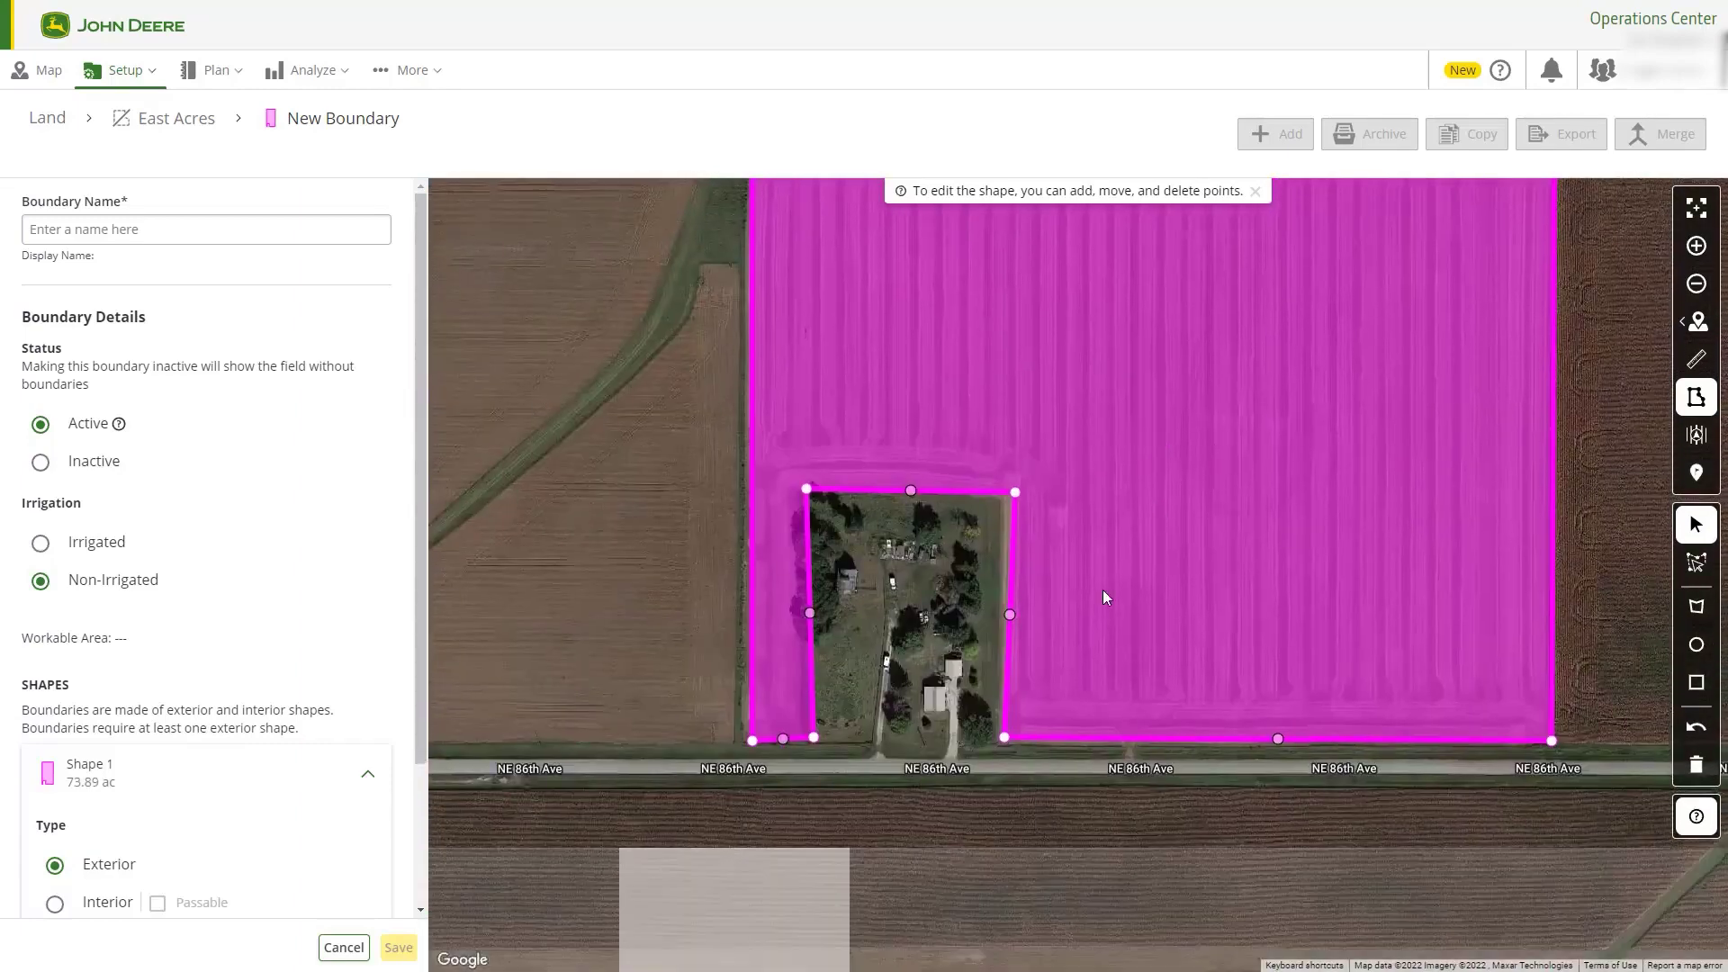
pyautogui.moveTo(813, 737); pyautogui.dragTo(801, 742)
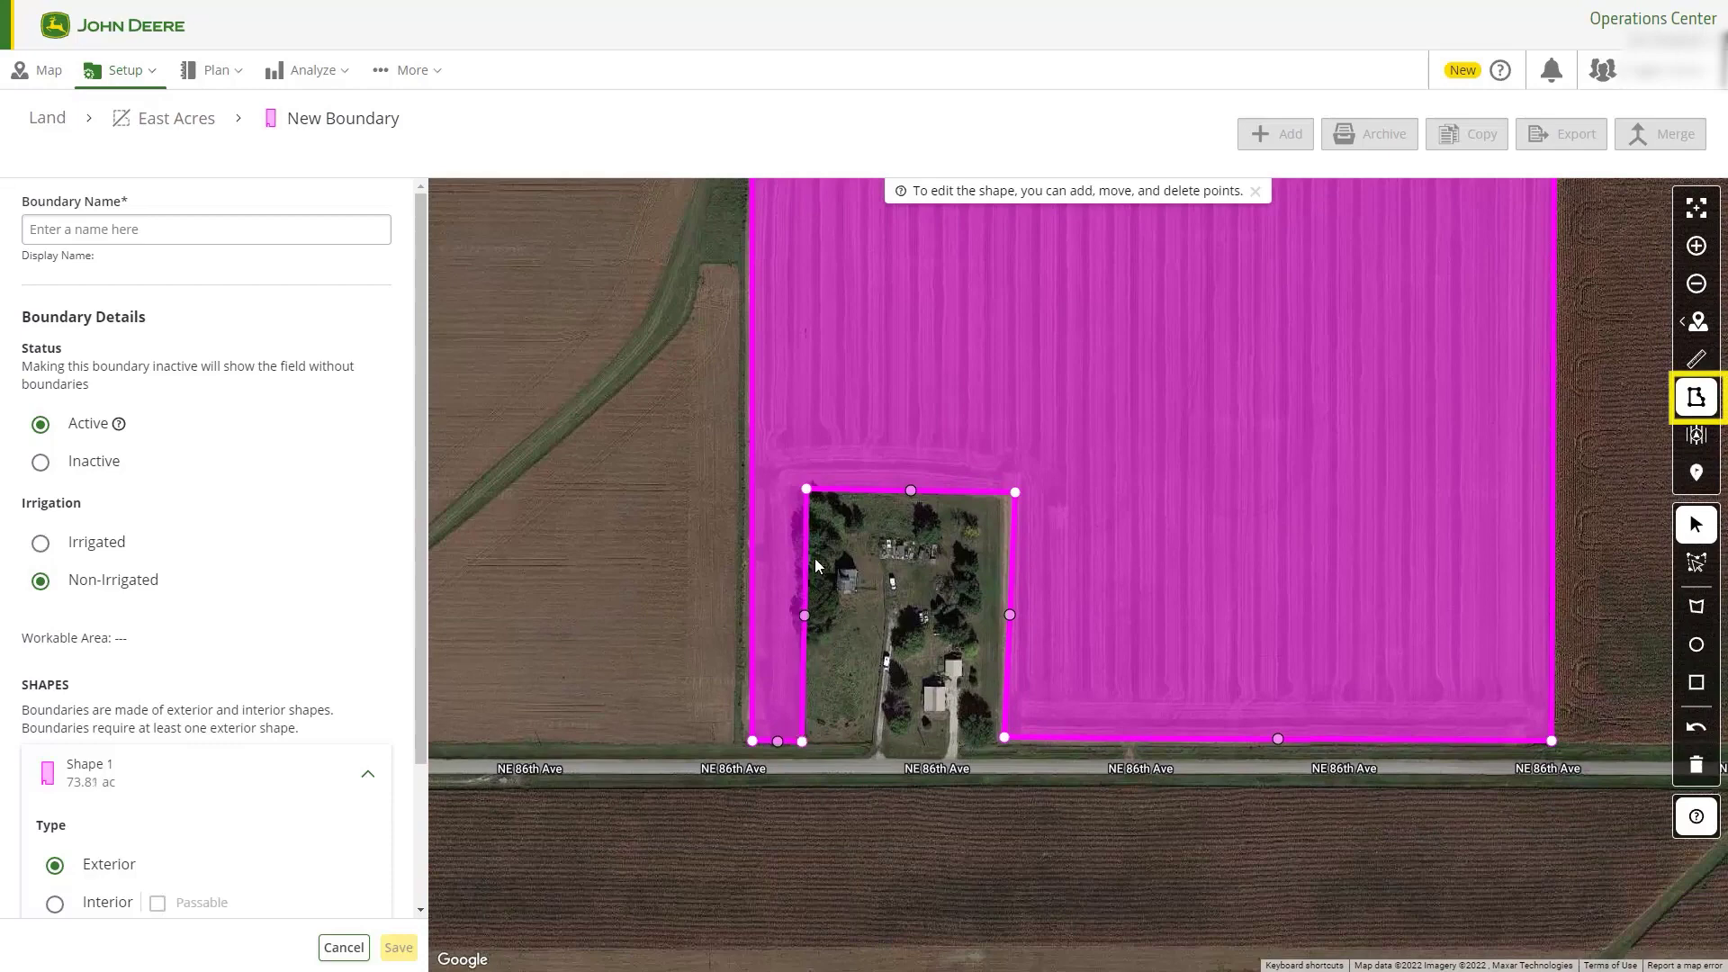
pyautogui.moveTo(805, 492); pyautogui.dragTo(797, 487)
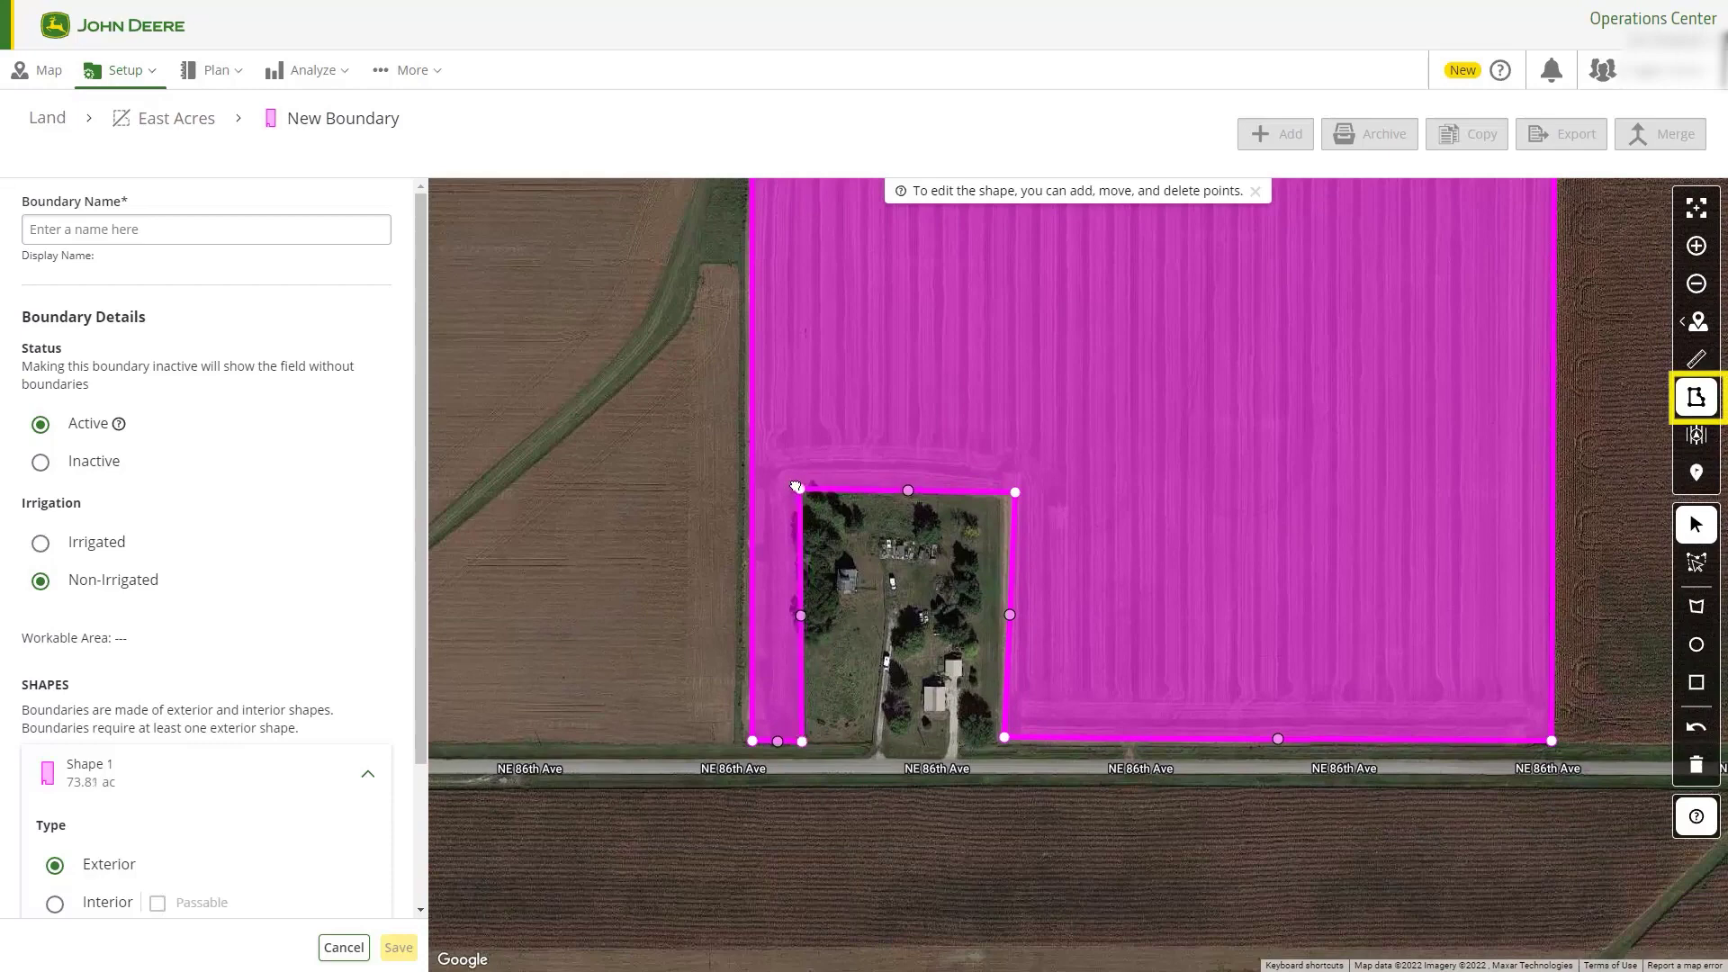
pyautogui.moveTo(1015, 492); pyautogui.dragTo(1003, 492)
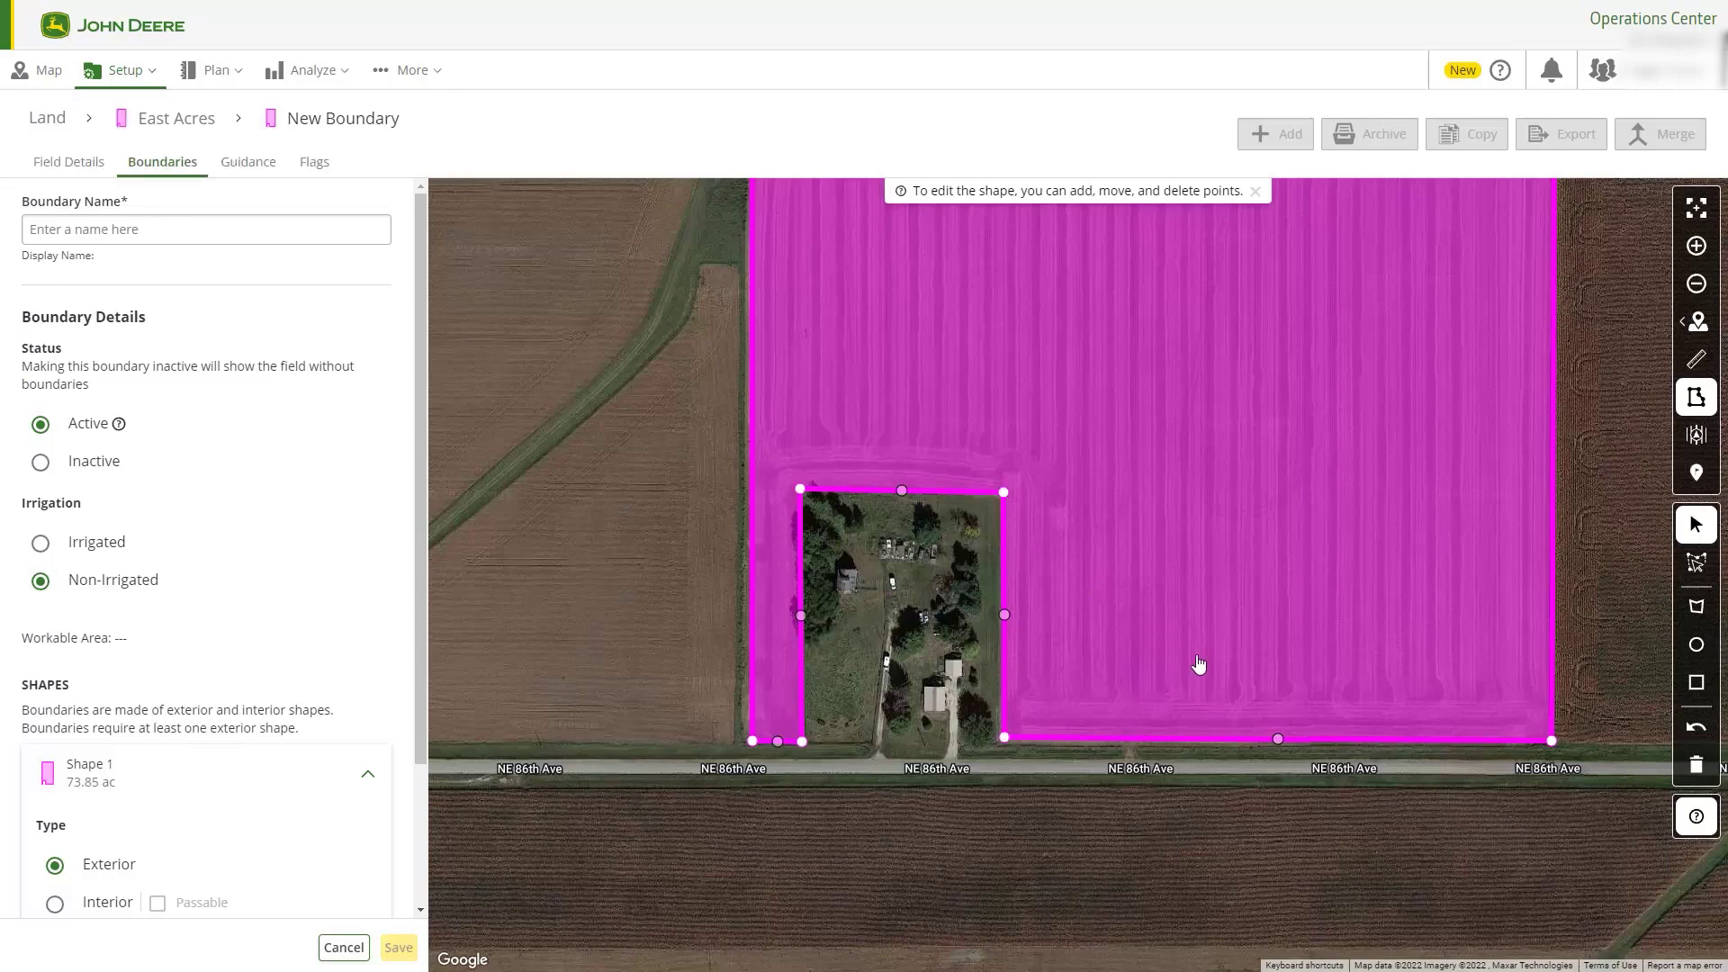
# - Name the boundary ext_boundary_east
pyautogui.scroll(-1, 1199, 663)
pyautogui.scroll(-1, 1198, 663)
pyautogui.moveTo(1204, 540); pyautogui.dragTo(1155, 613)
pyautogui.write('ext_b')
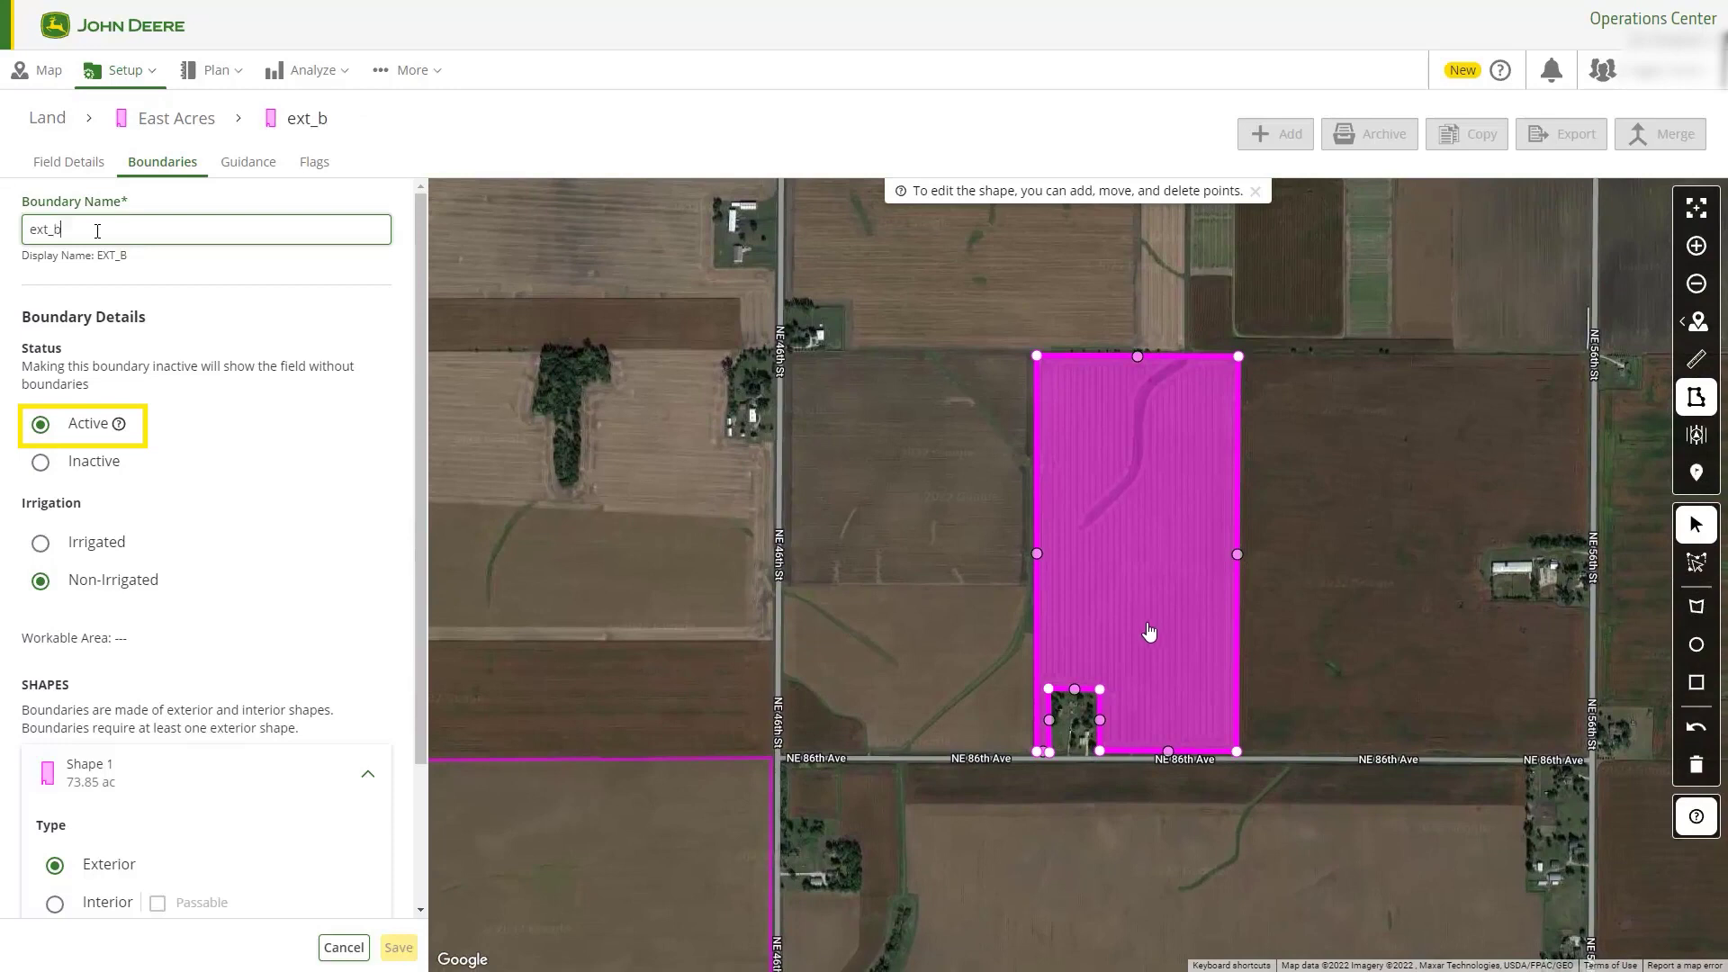
pyautogui.write('oundary_east')
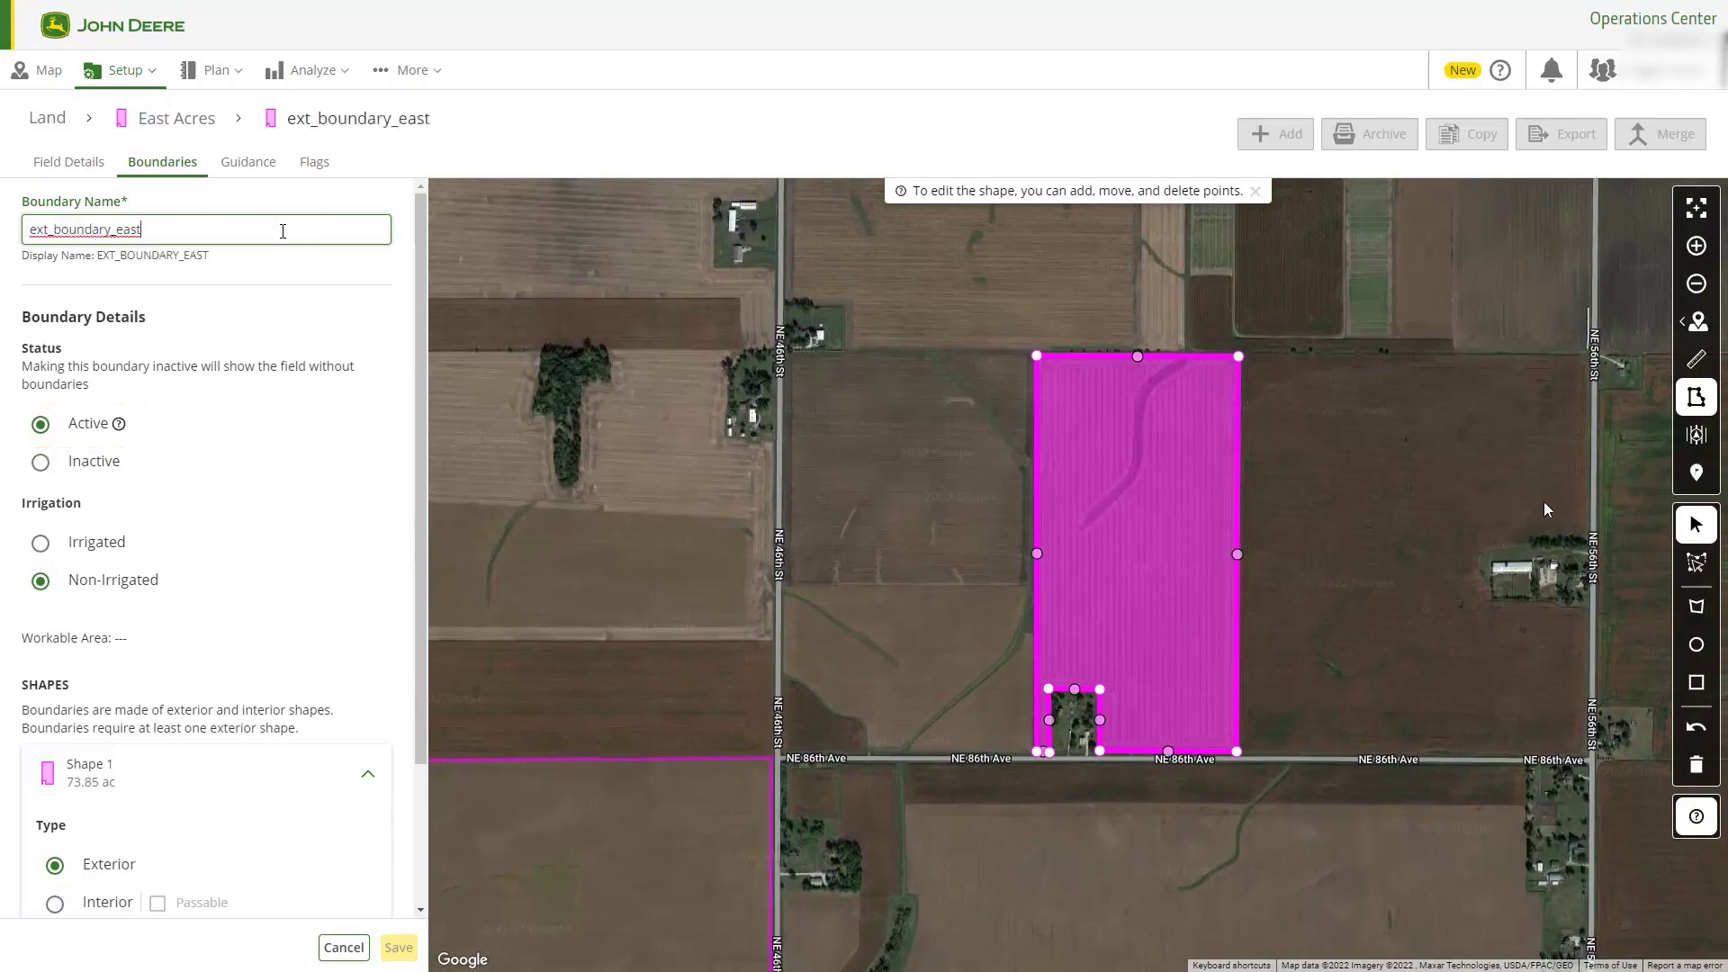
# - Trace a second shape outlining the waterway and close it at the start point
pyautogui.click(1696, 605)
pyautogui.scroll(3, 1197, 450)
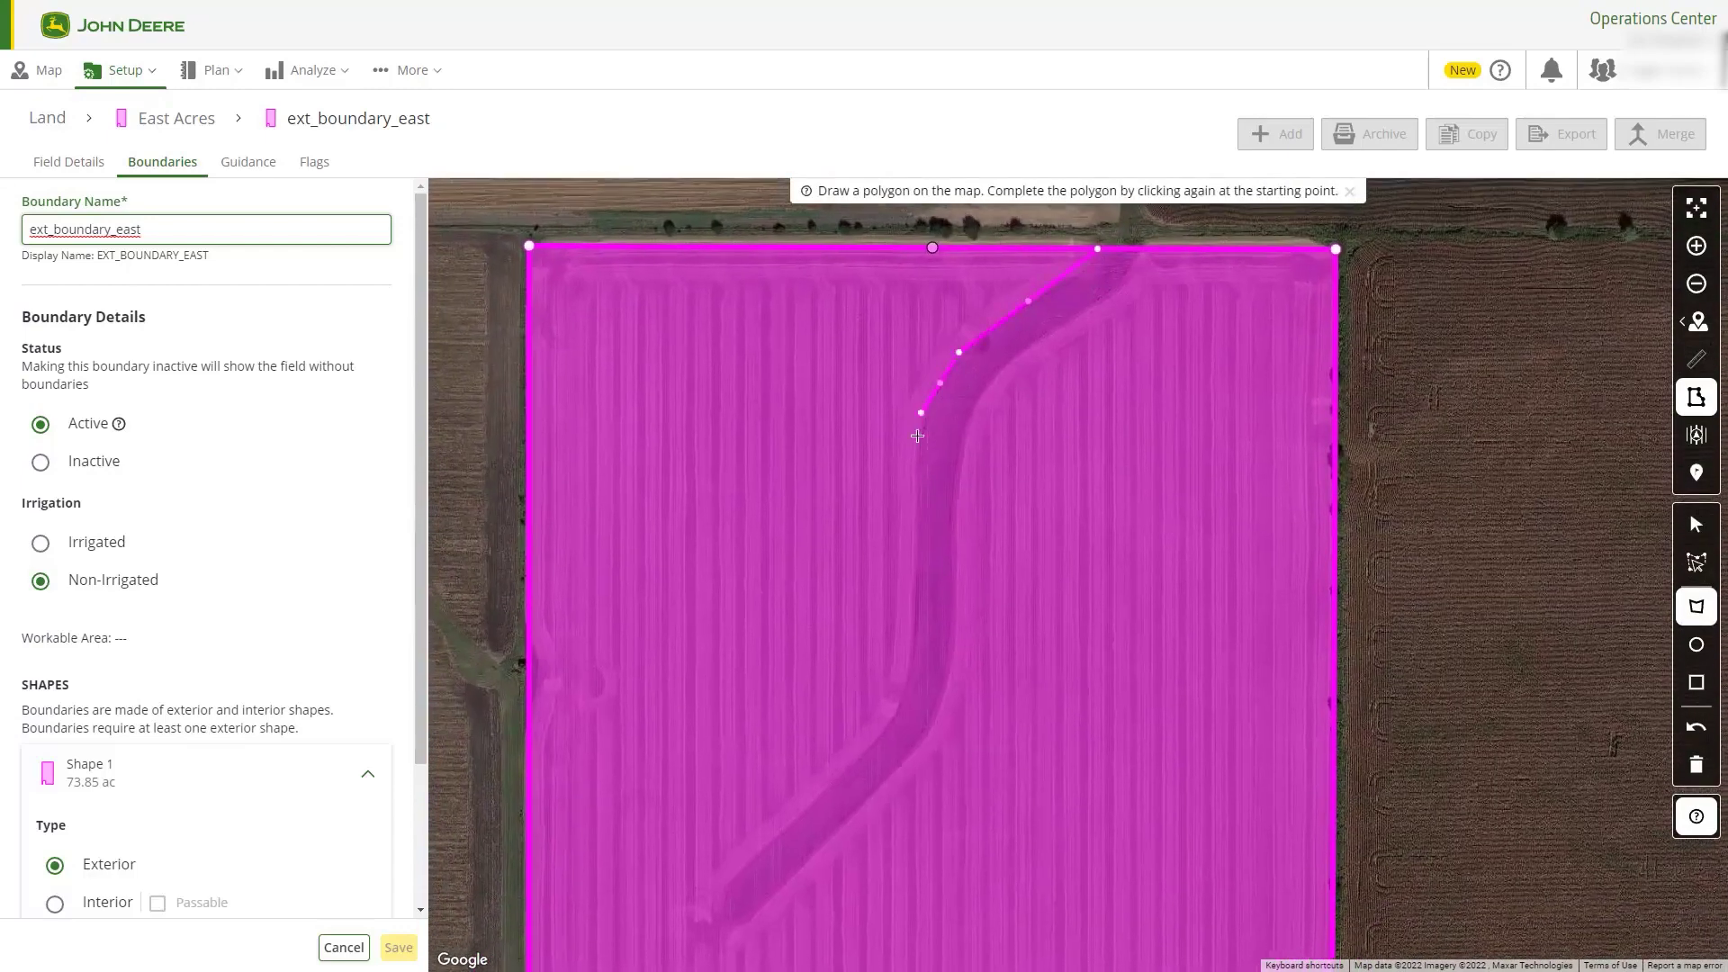
pyautogui.click(888, 721)
pyautogui.click(876, 740)
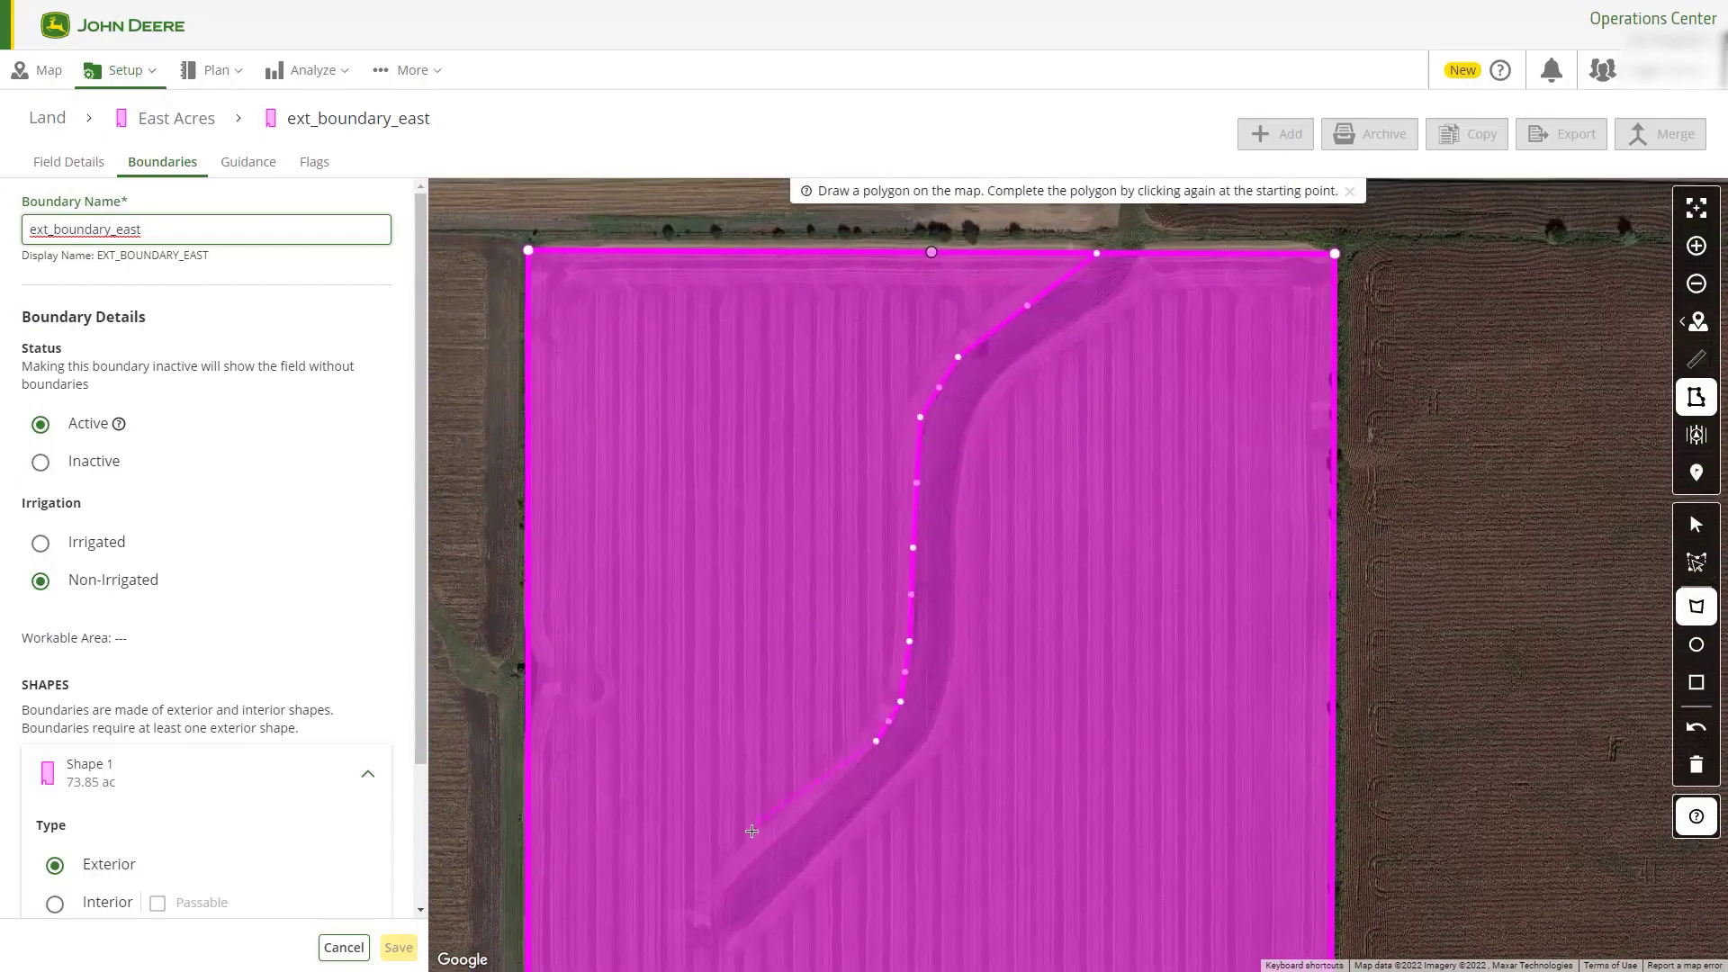
pyautogui.click(724, 889)
pyautogui.moveTo(743, 936); pyautogui.dragTo(767, 934)
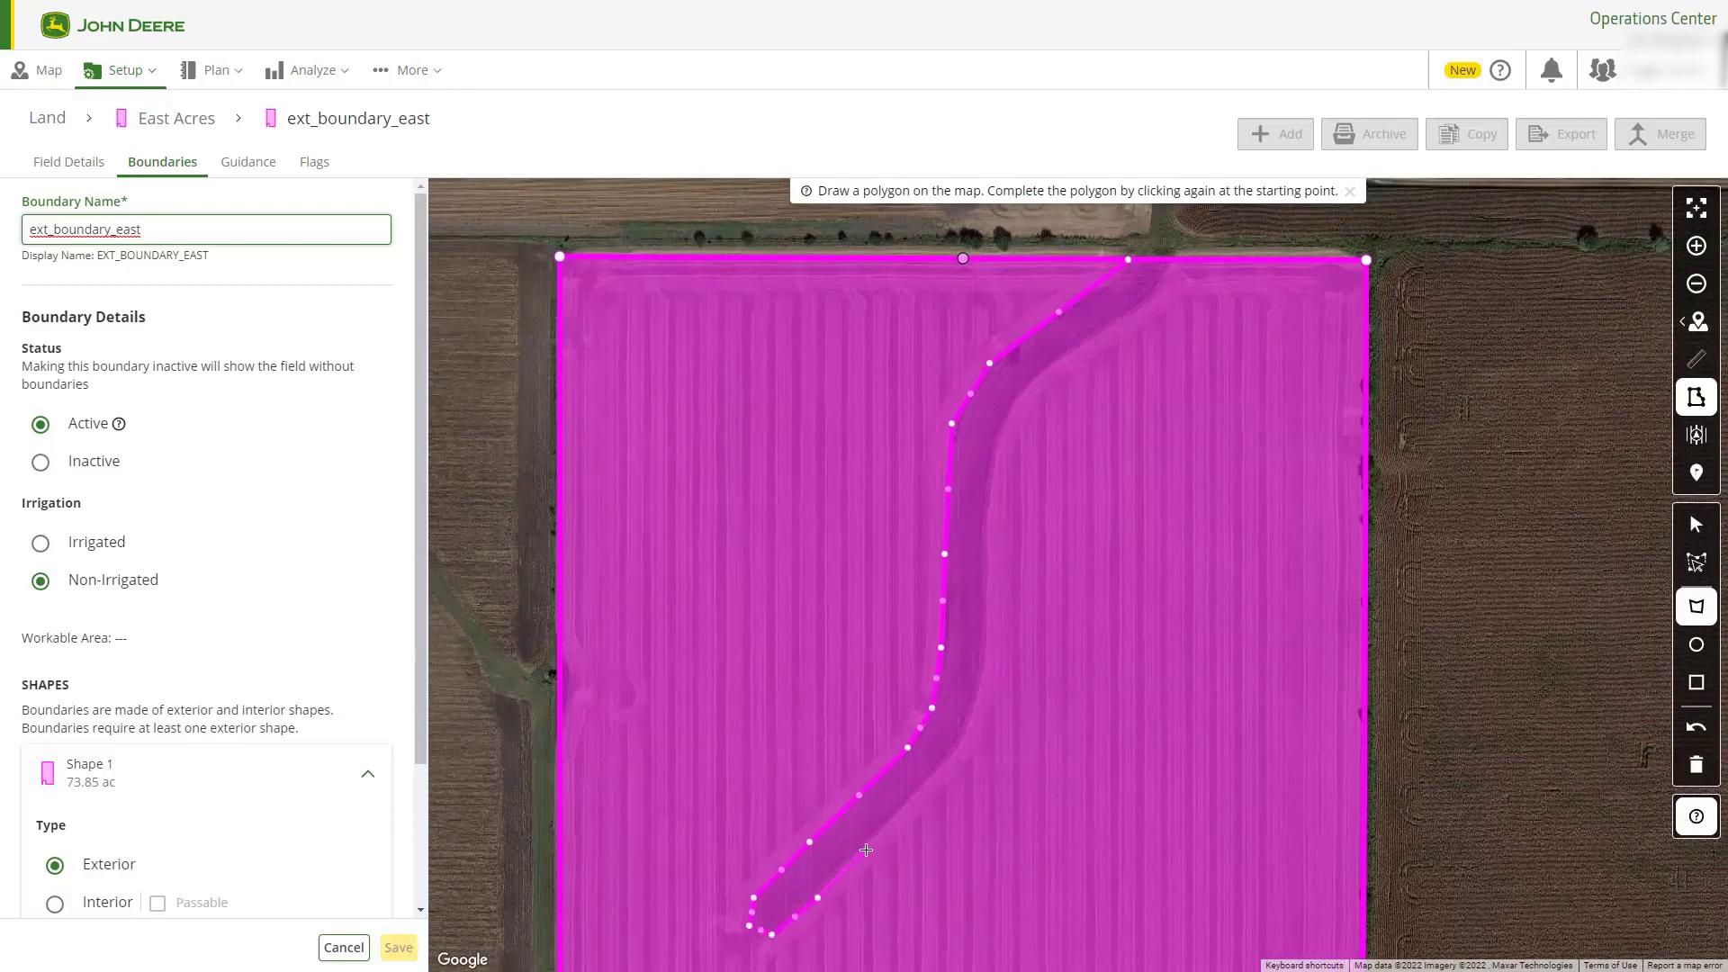
pyautogui.click(976, 720)
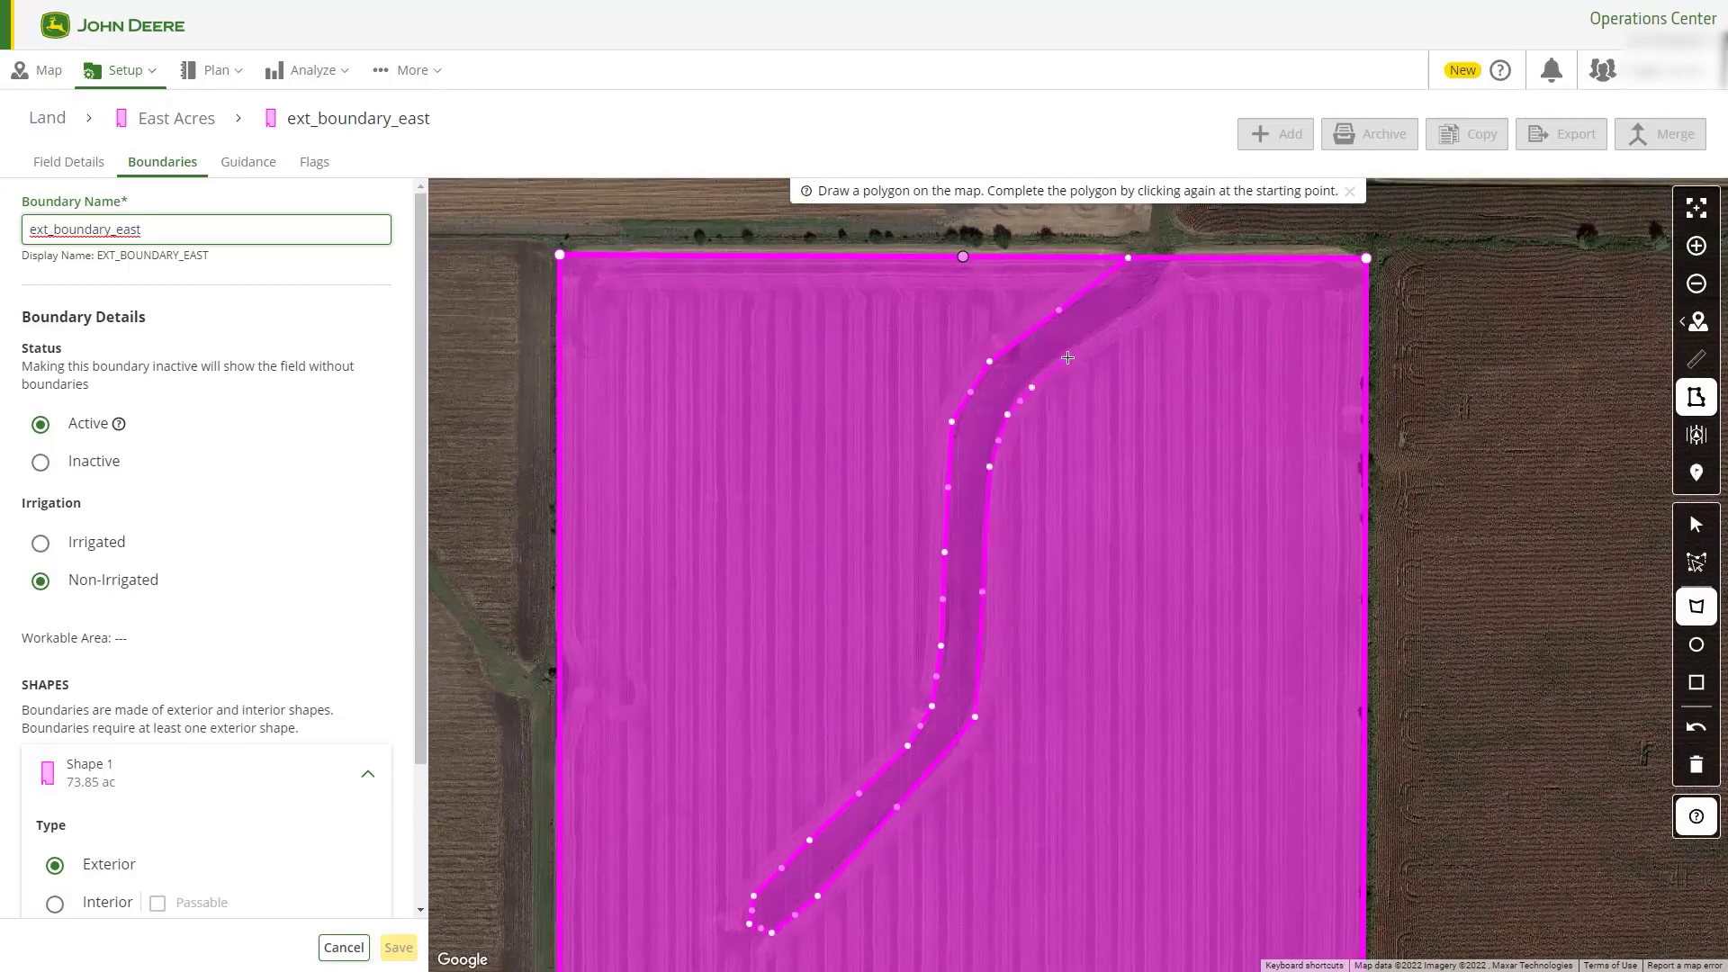
pyautogui.click(1150, 298)
pyautogui.click(1174, 258)
pyautogui.click(1128, 259)
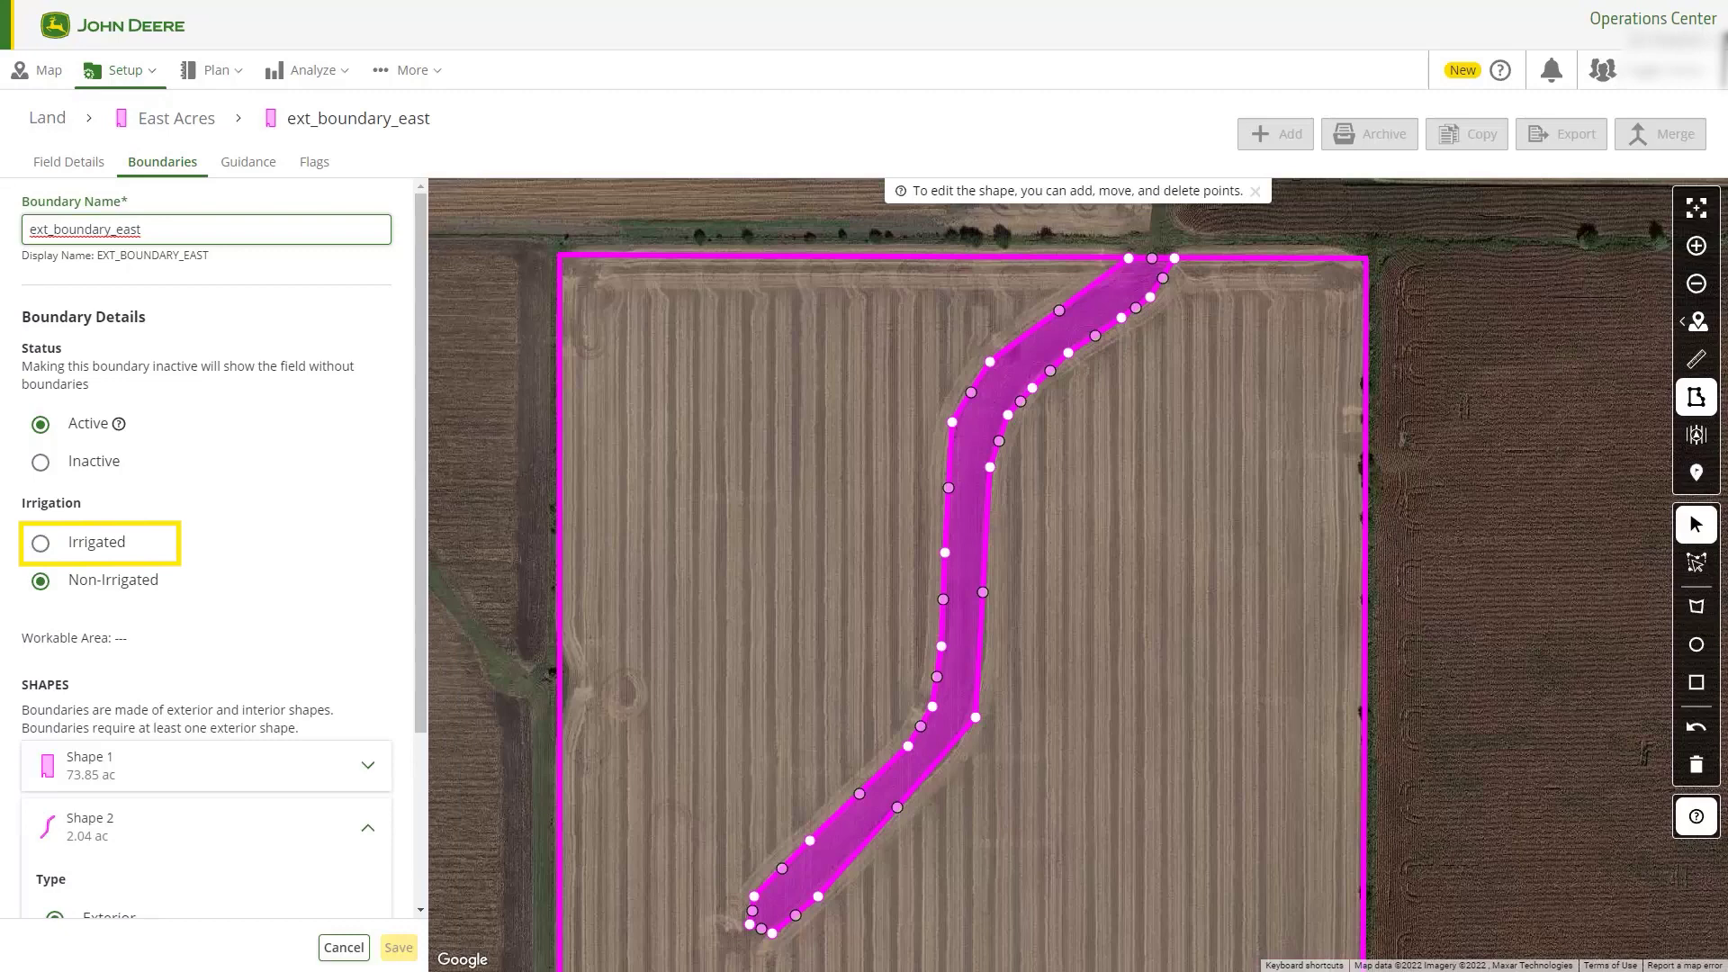
# - Make the 2.04 ac waterway an Interior, Passable shape and save the boundary
pyautogui.click(40, 462)
pyautogui.scroll(-3, 54, 731)
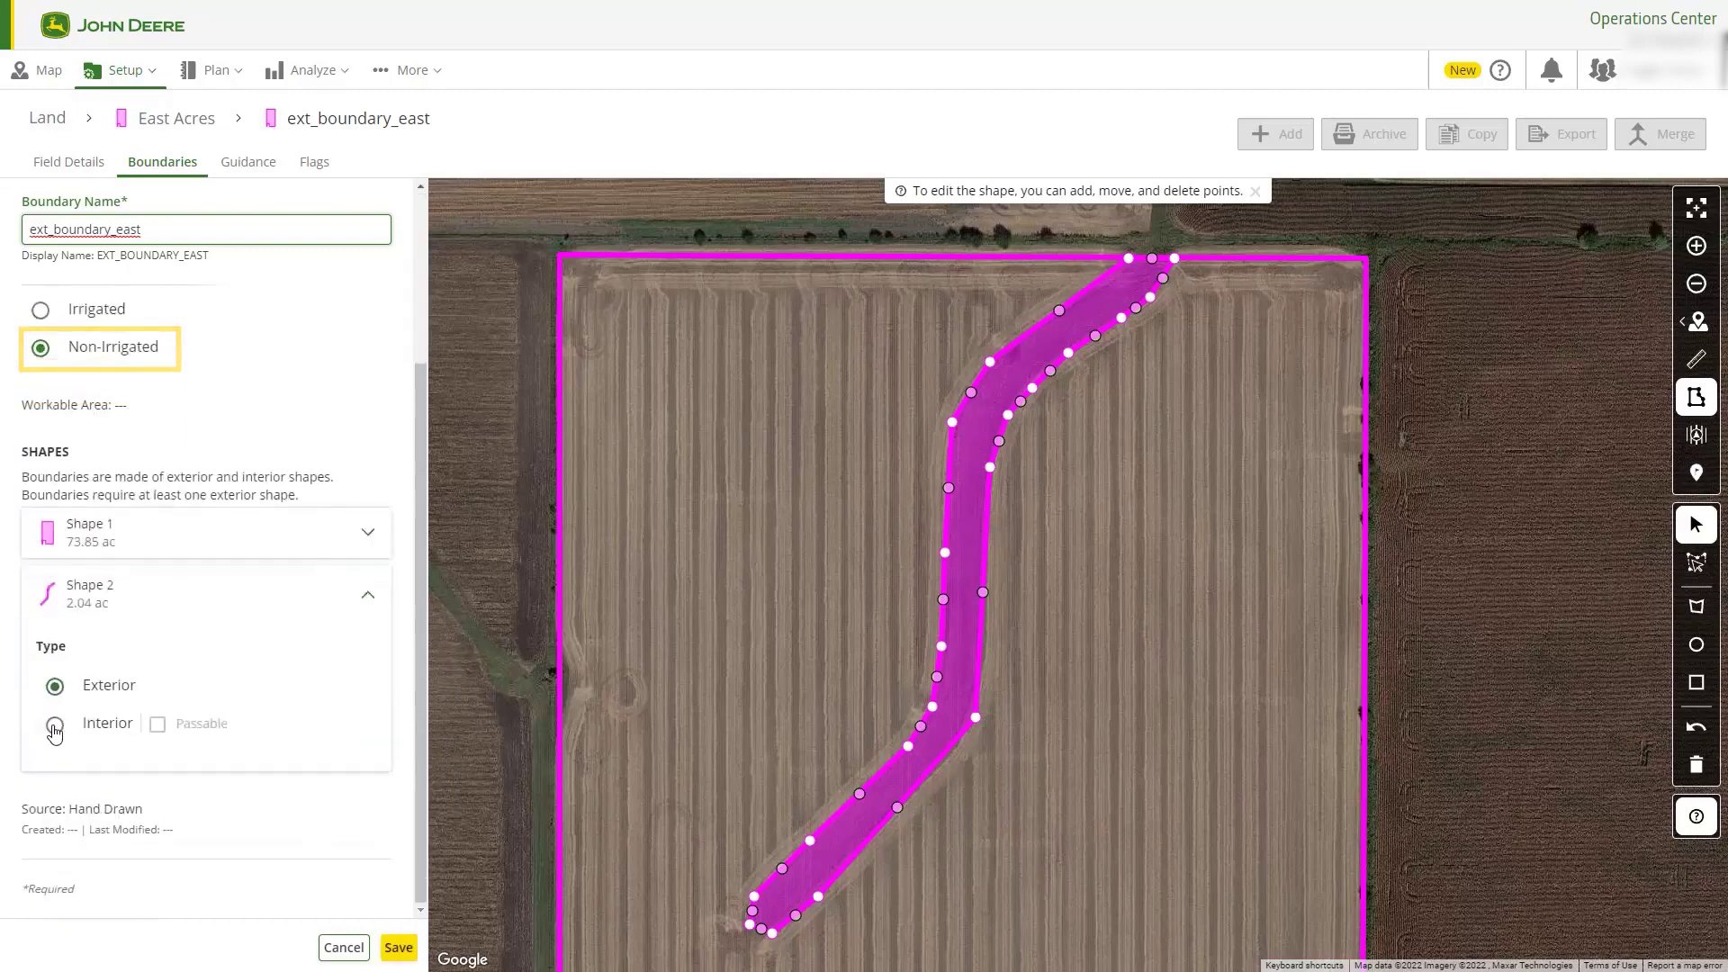
pyautogui.click(54, 725)
pyautogui.click(398, 947)
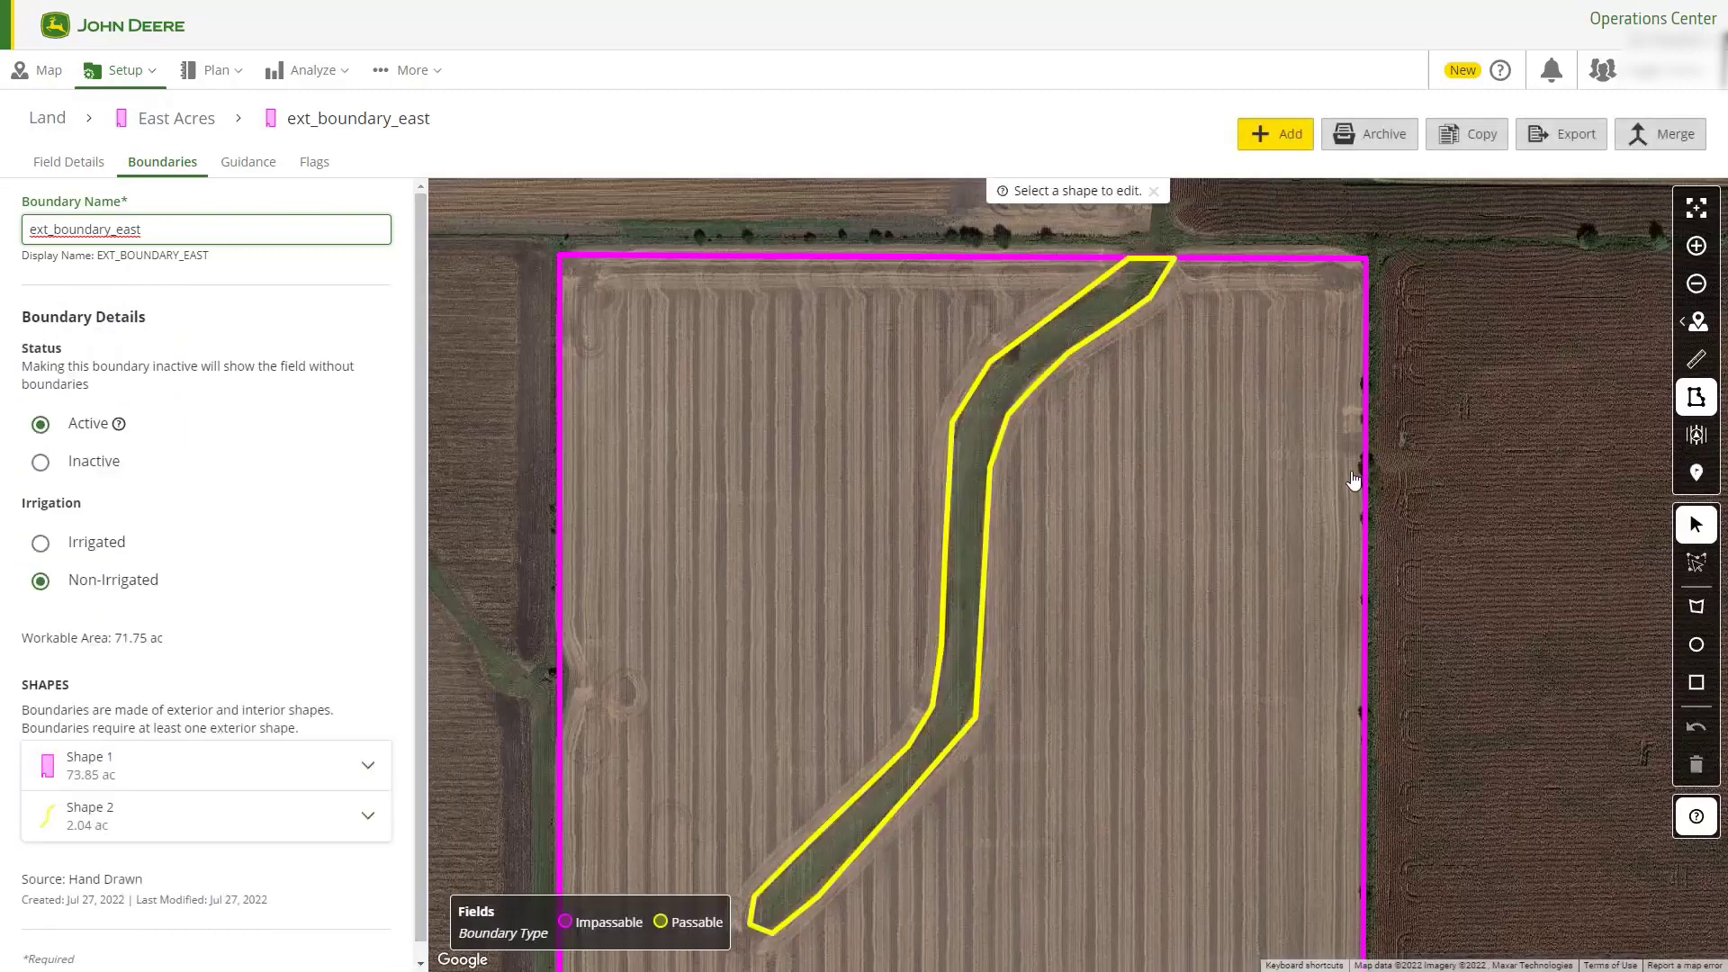
pyautogui.scroll(-3, 1354, 474)
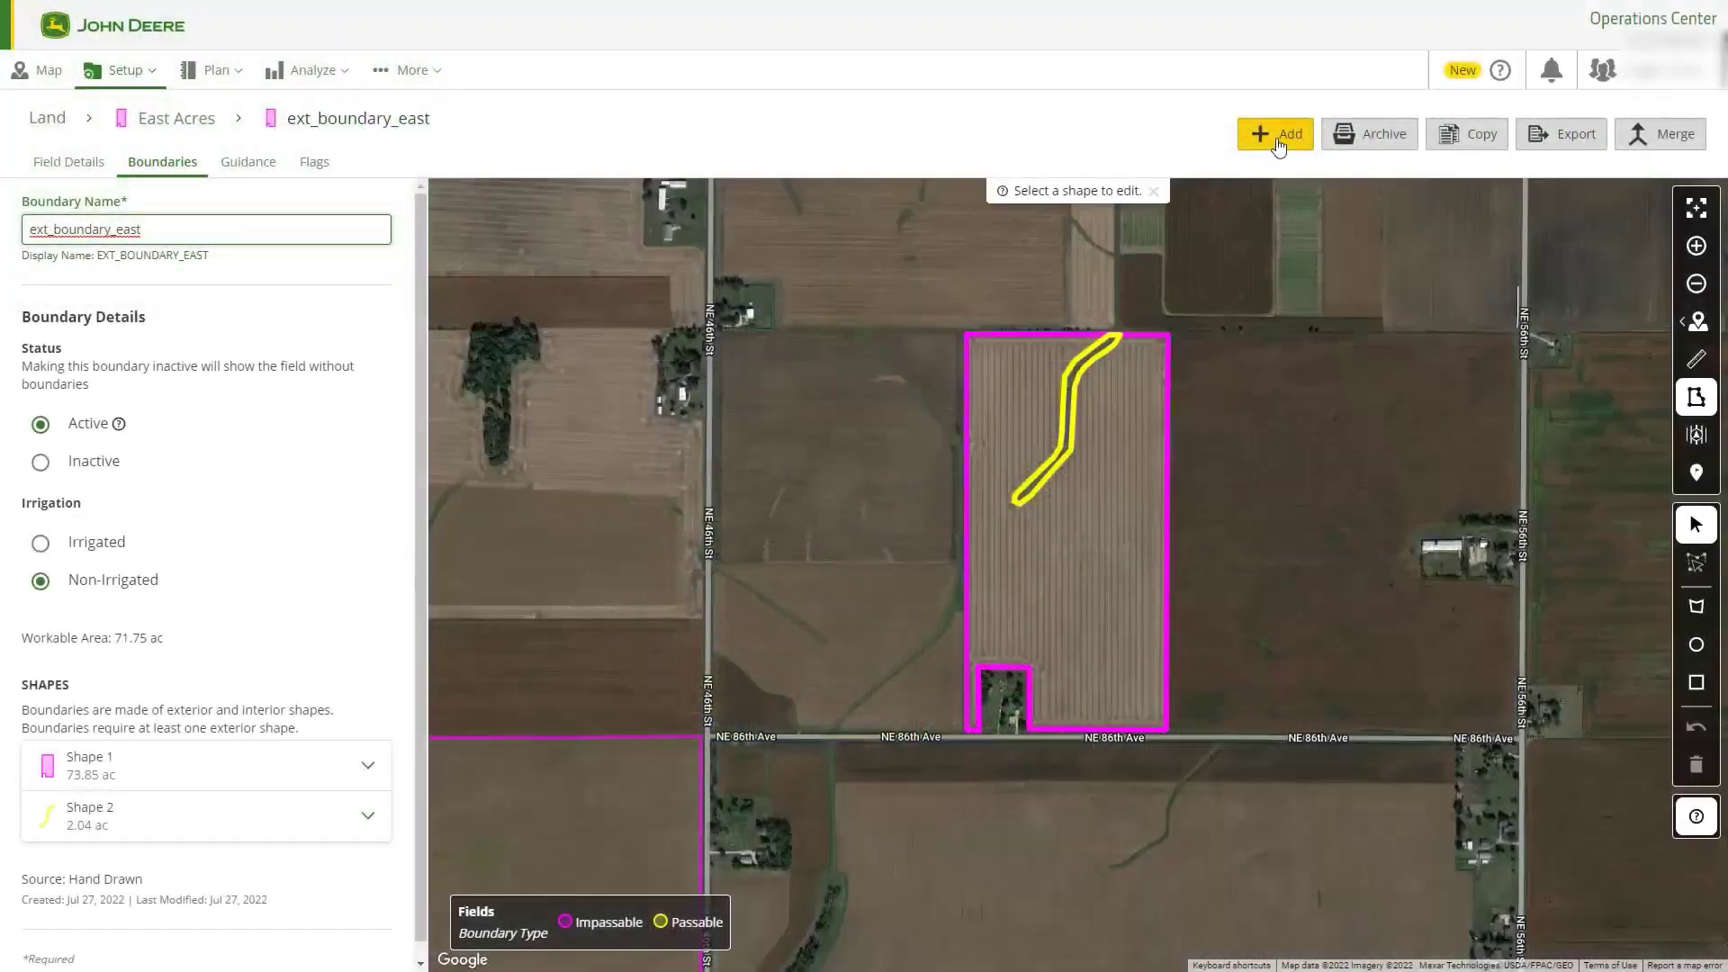
pyautogui.click(1279, 143)
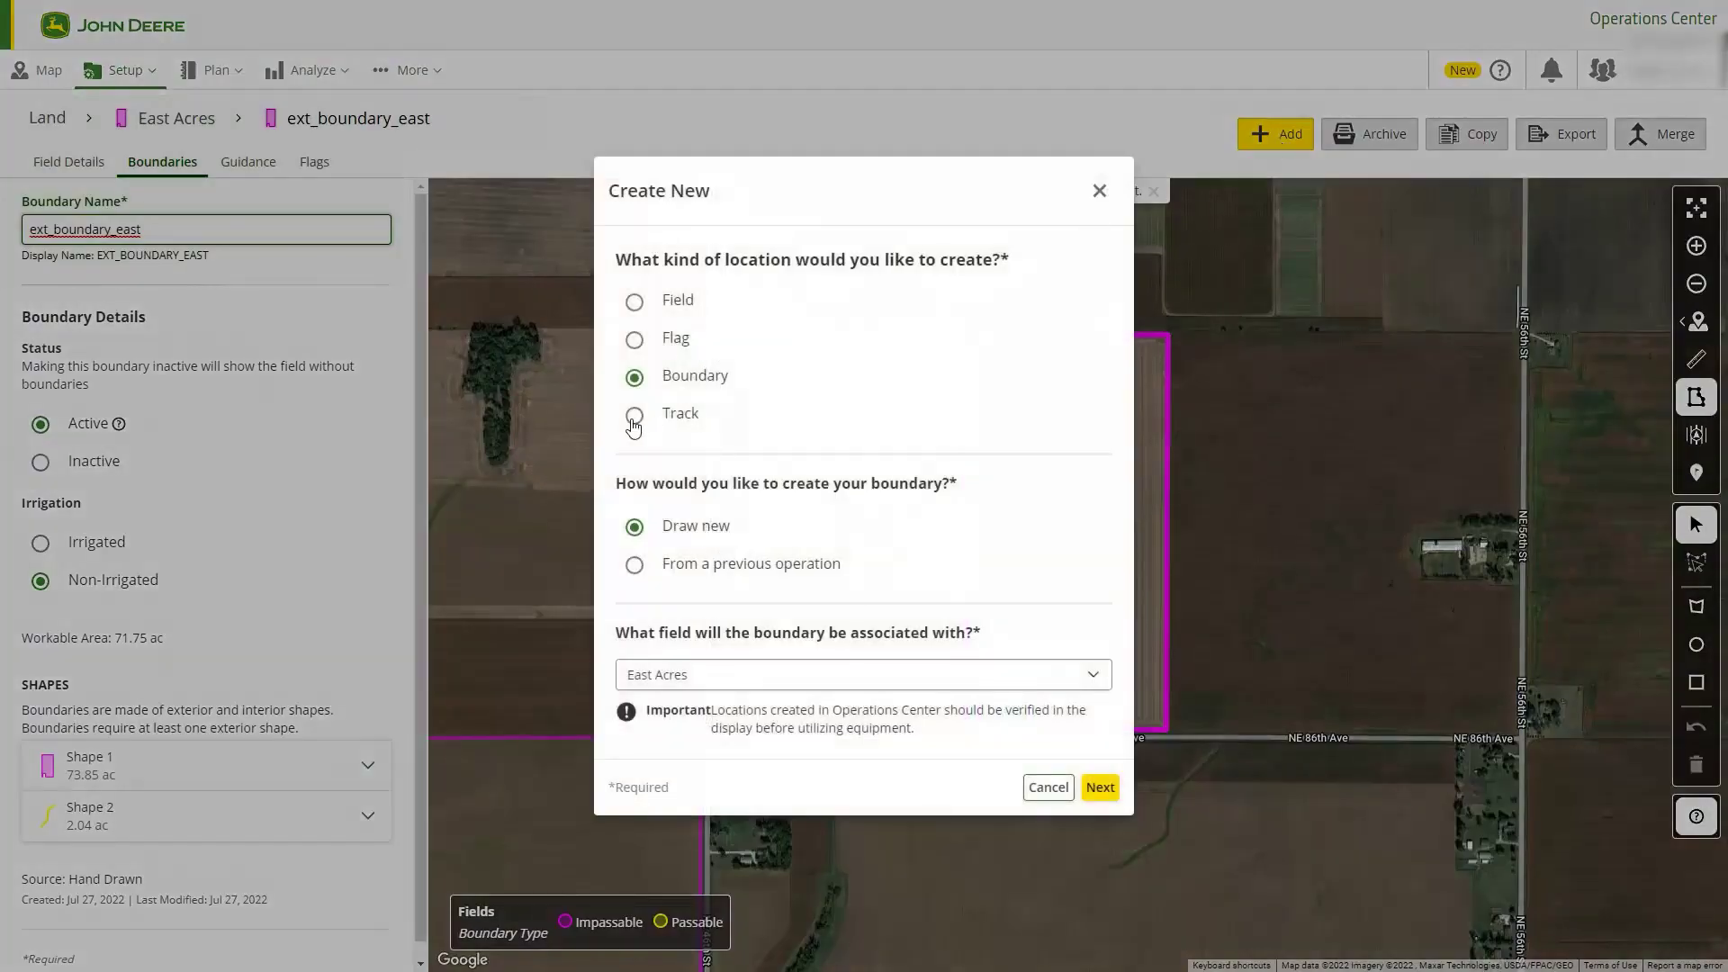
# - Create straight A-B track 'East guide track' with 30 ft spacing along the field's east side
pyautogui.click(634, 416)
pyautogui.click(676, 749)
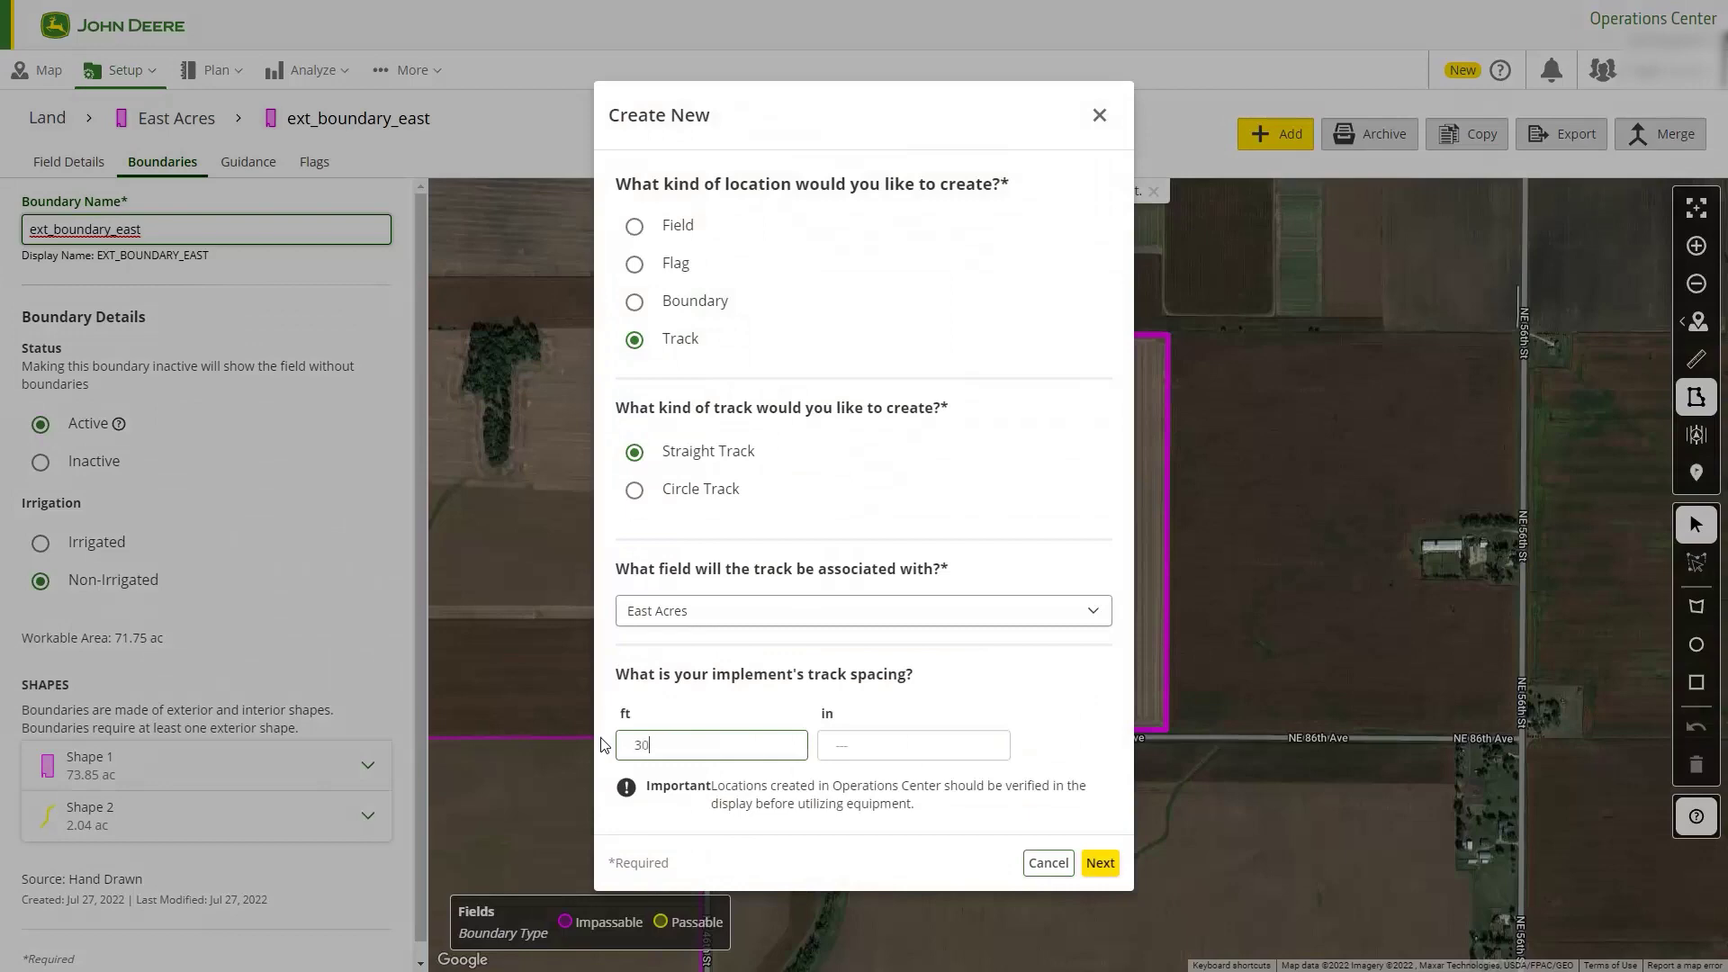
pyautogui.click(1100, 862)
pyautogui.write('Eas')
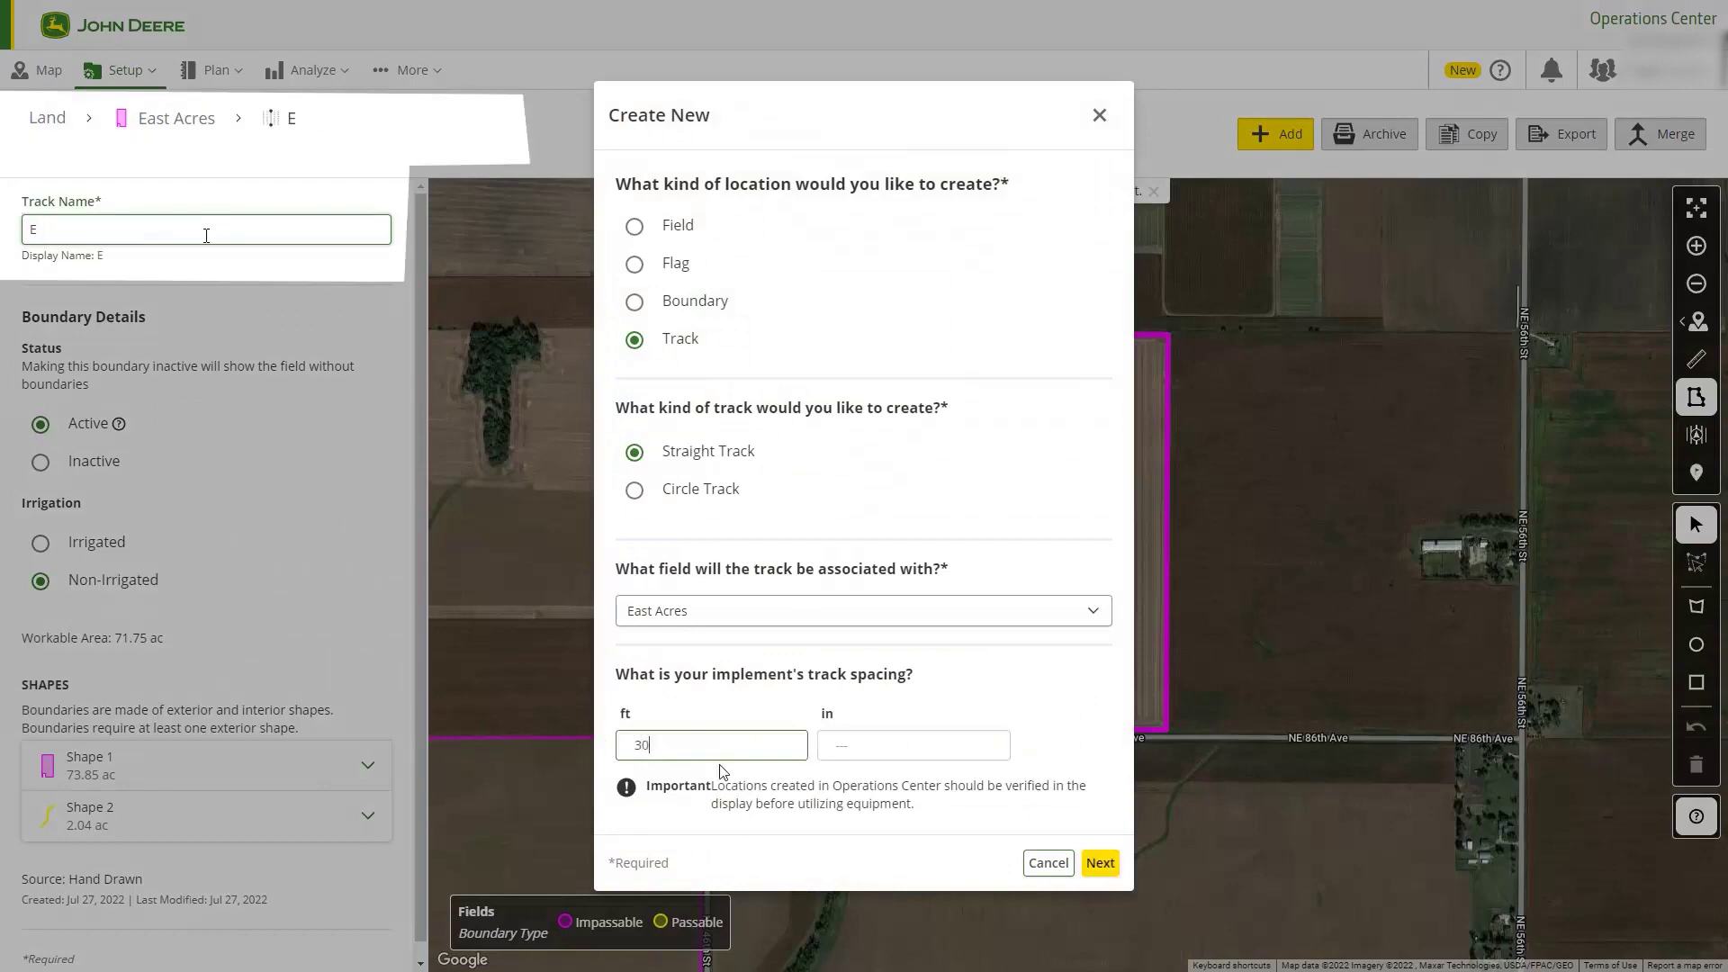
pyautogui.click(1100, 862)
pyautogui.write('t guide')
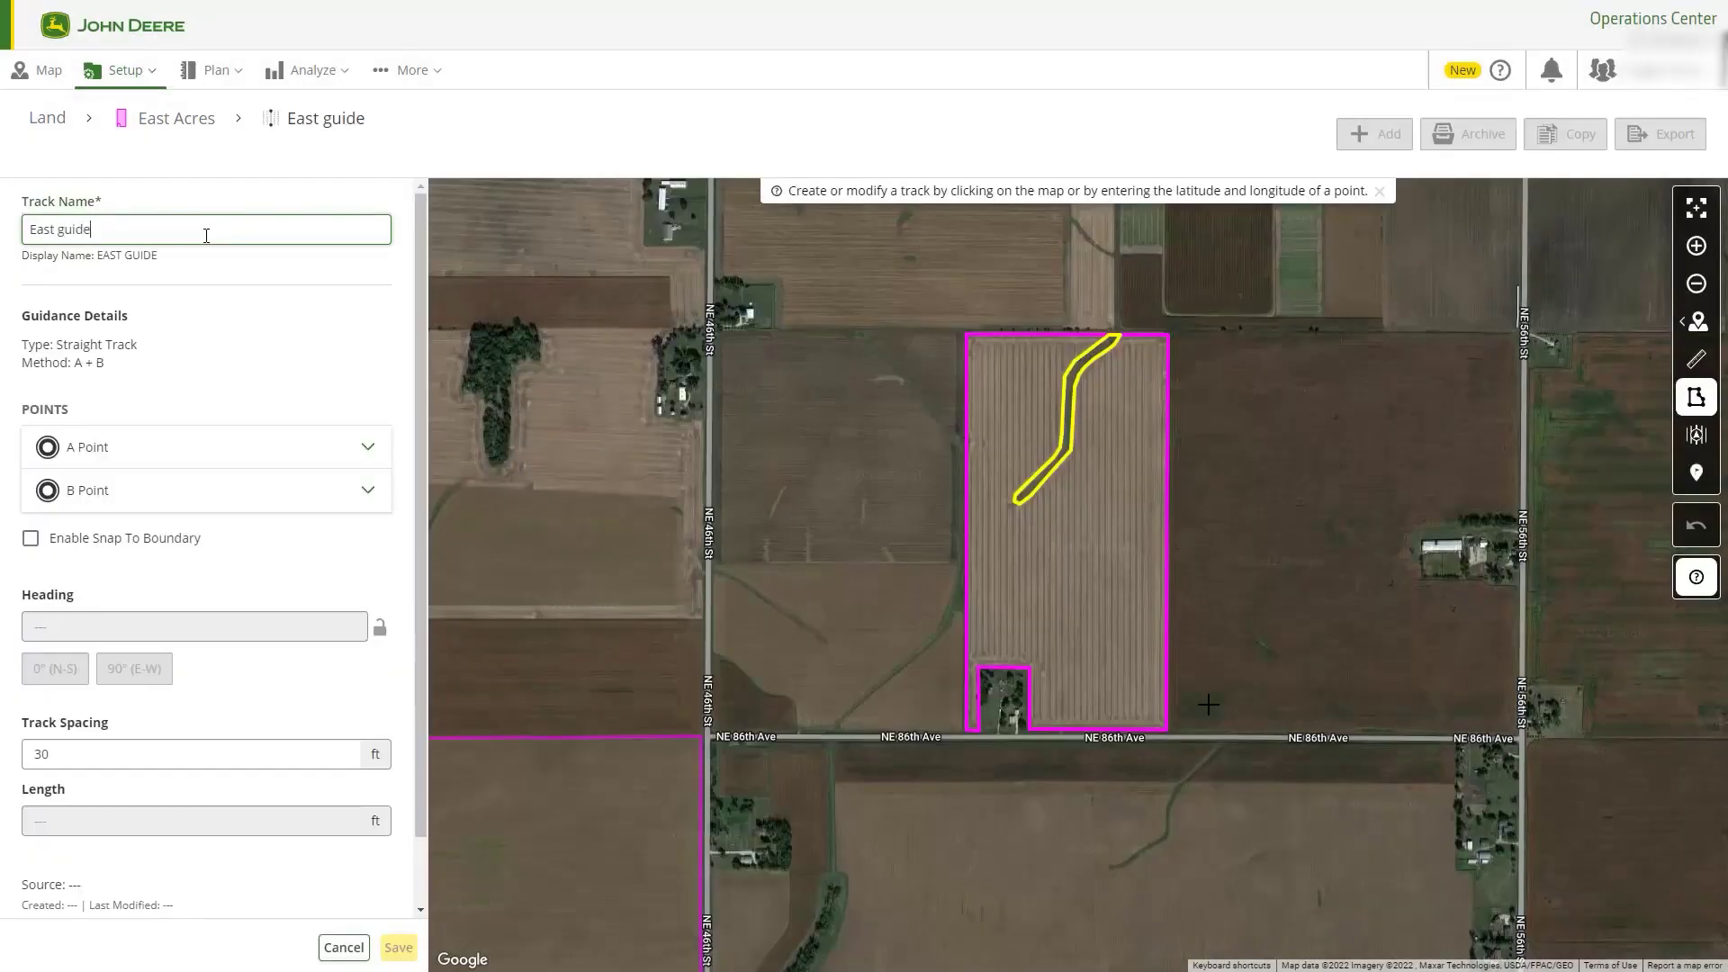
pyautogui.write(' track')
pyautogui.click(1145, 717)
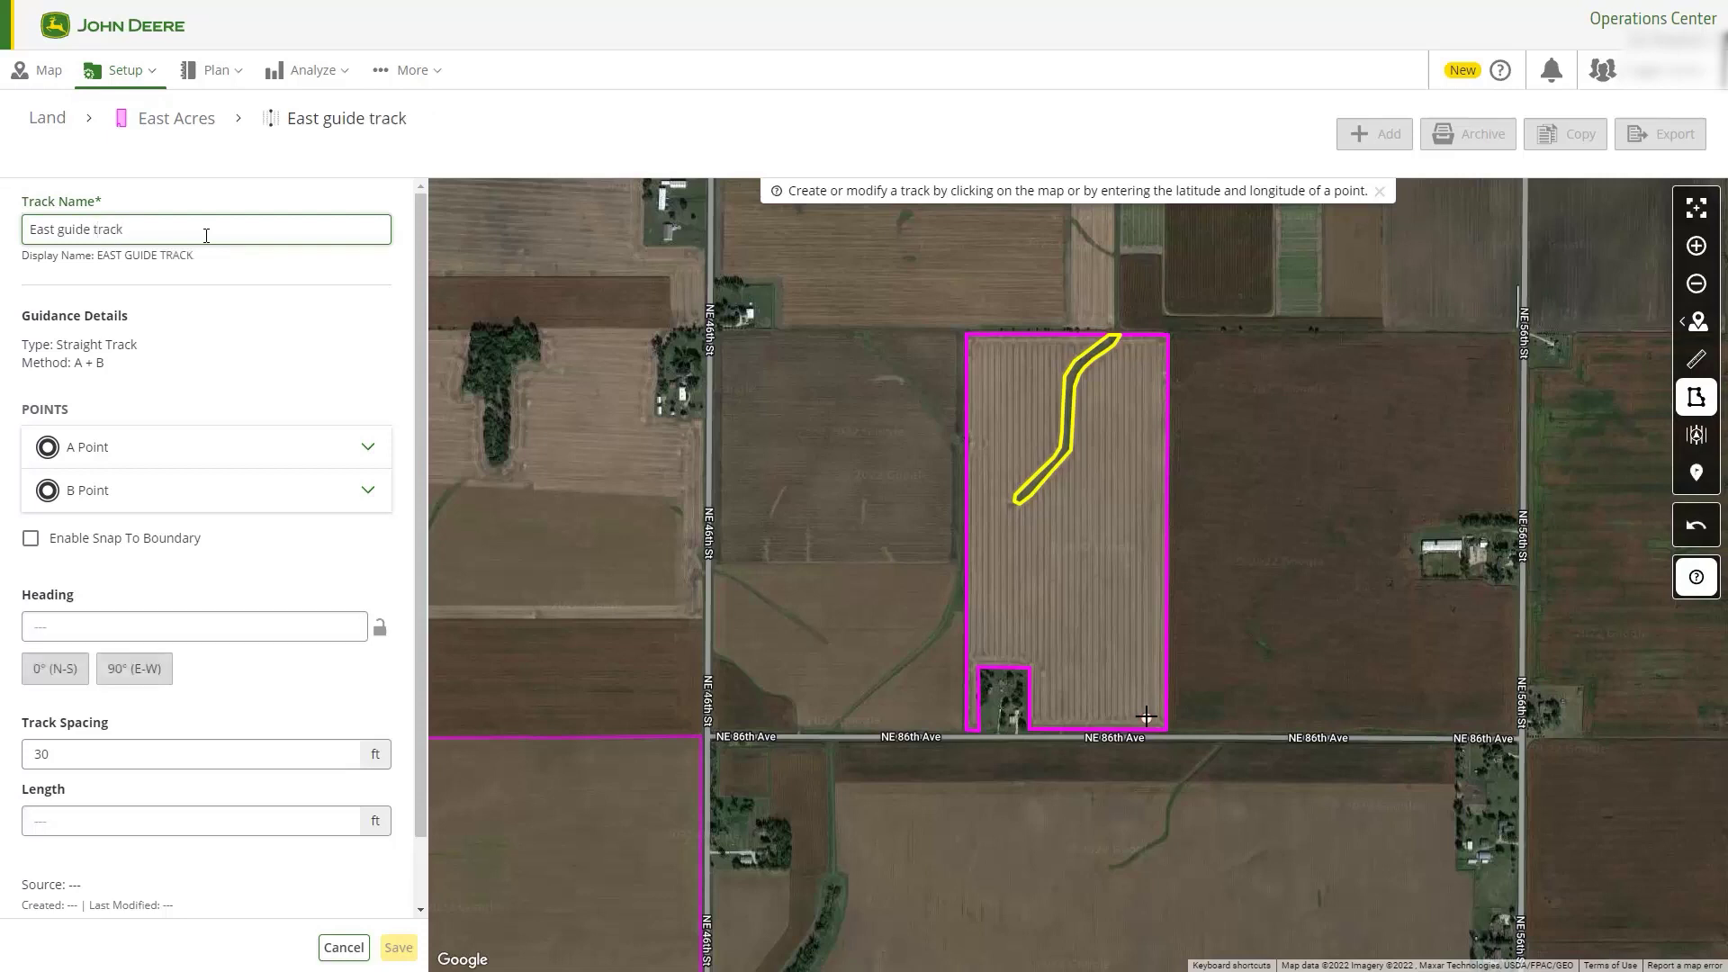
pyautogui.click(1145, 347)
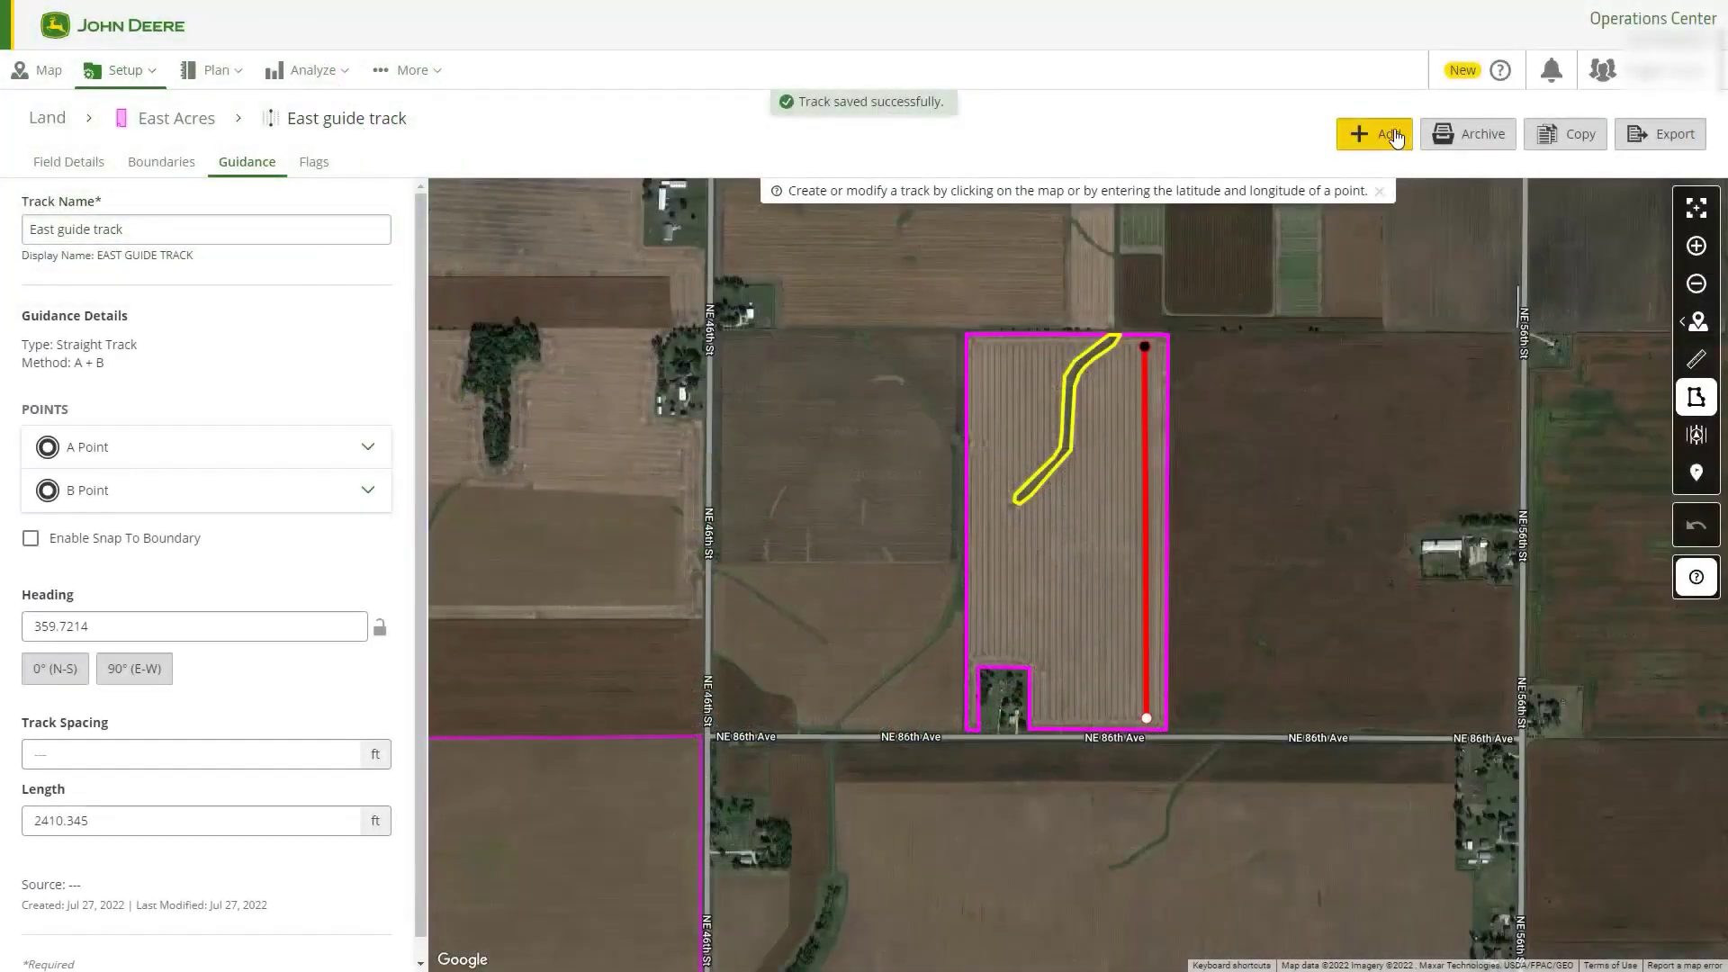
pyautogui.click(1391, 135)
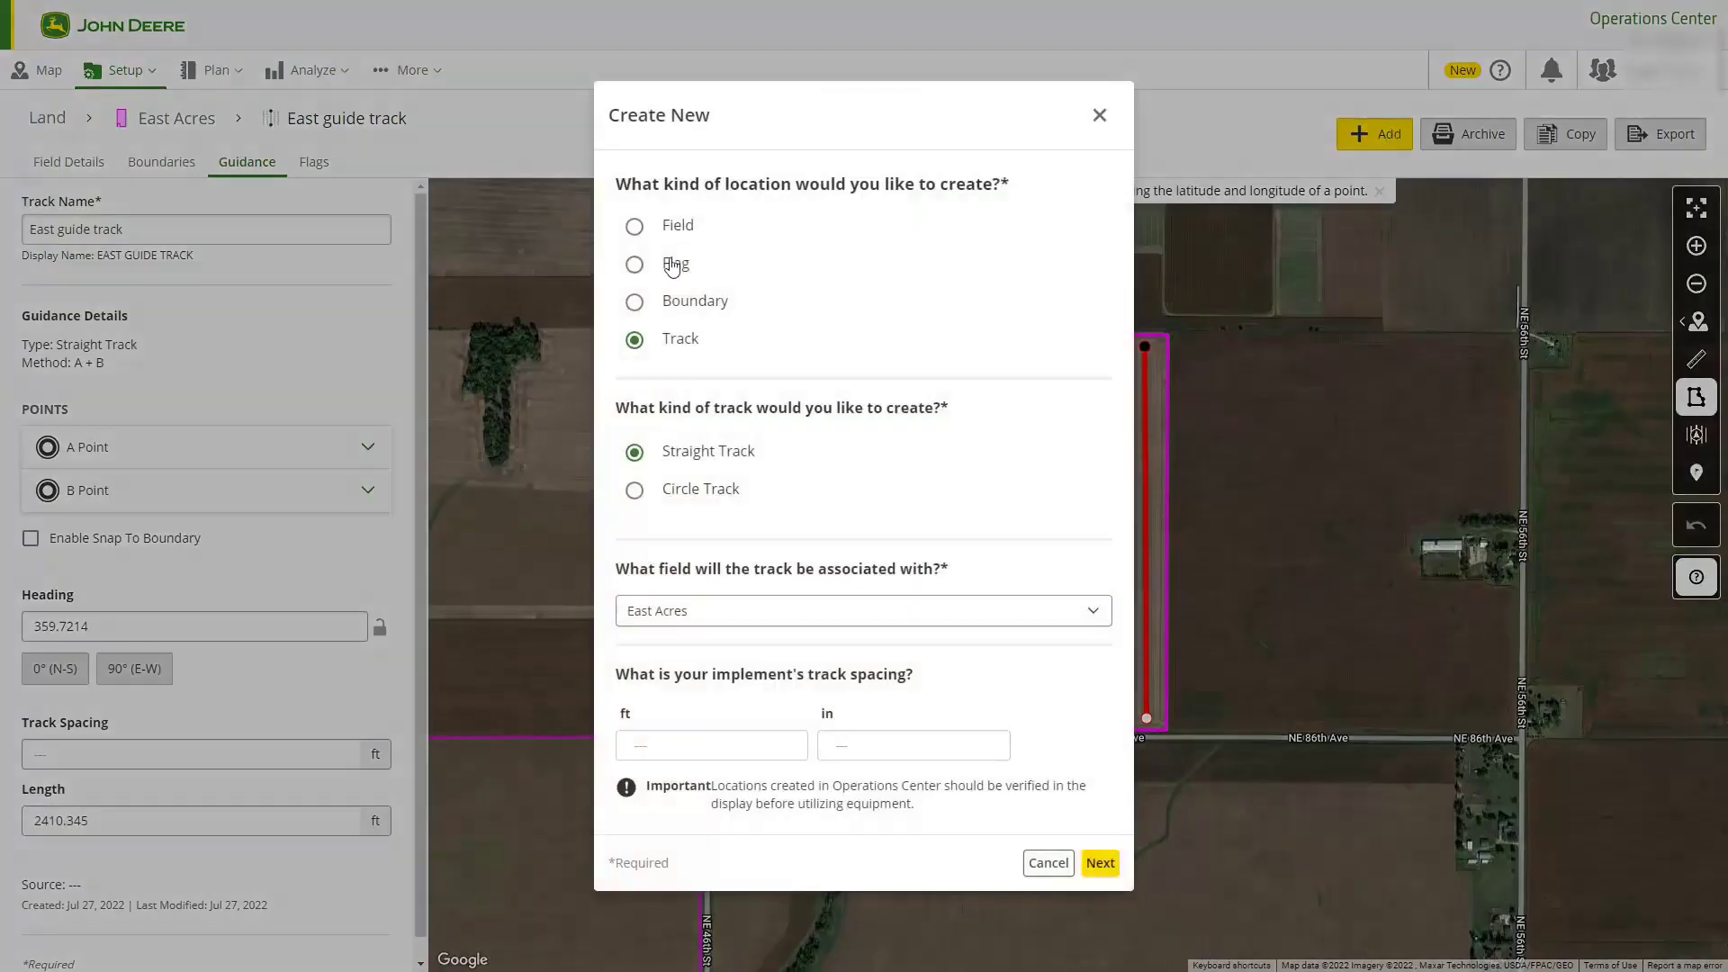
# - Drop a point flag on East Acres' west edge and set its category to Rocks
pyautogui.click(635, 265)
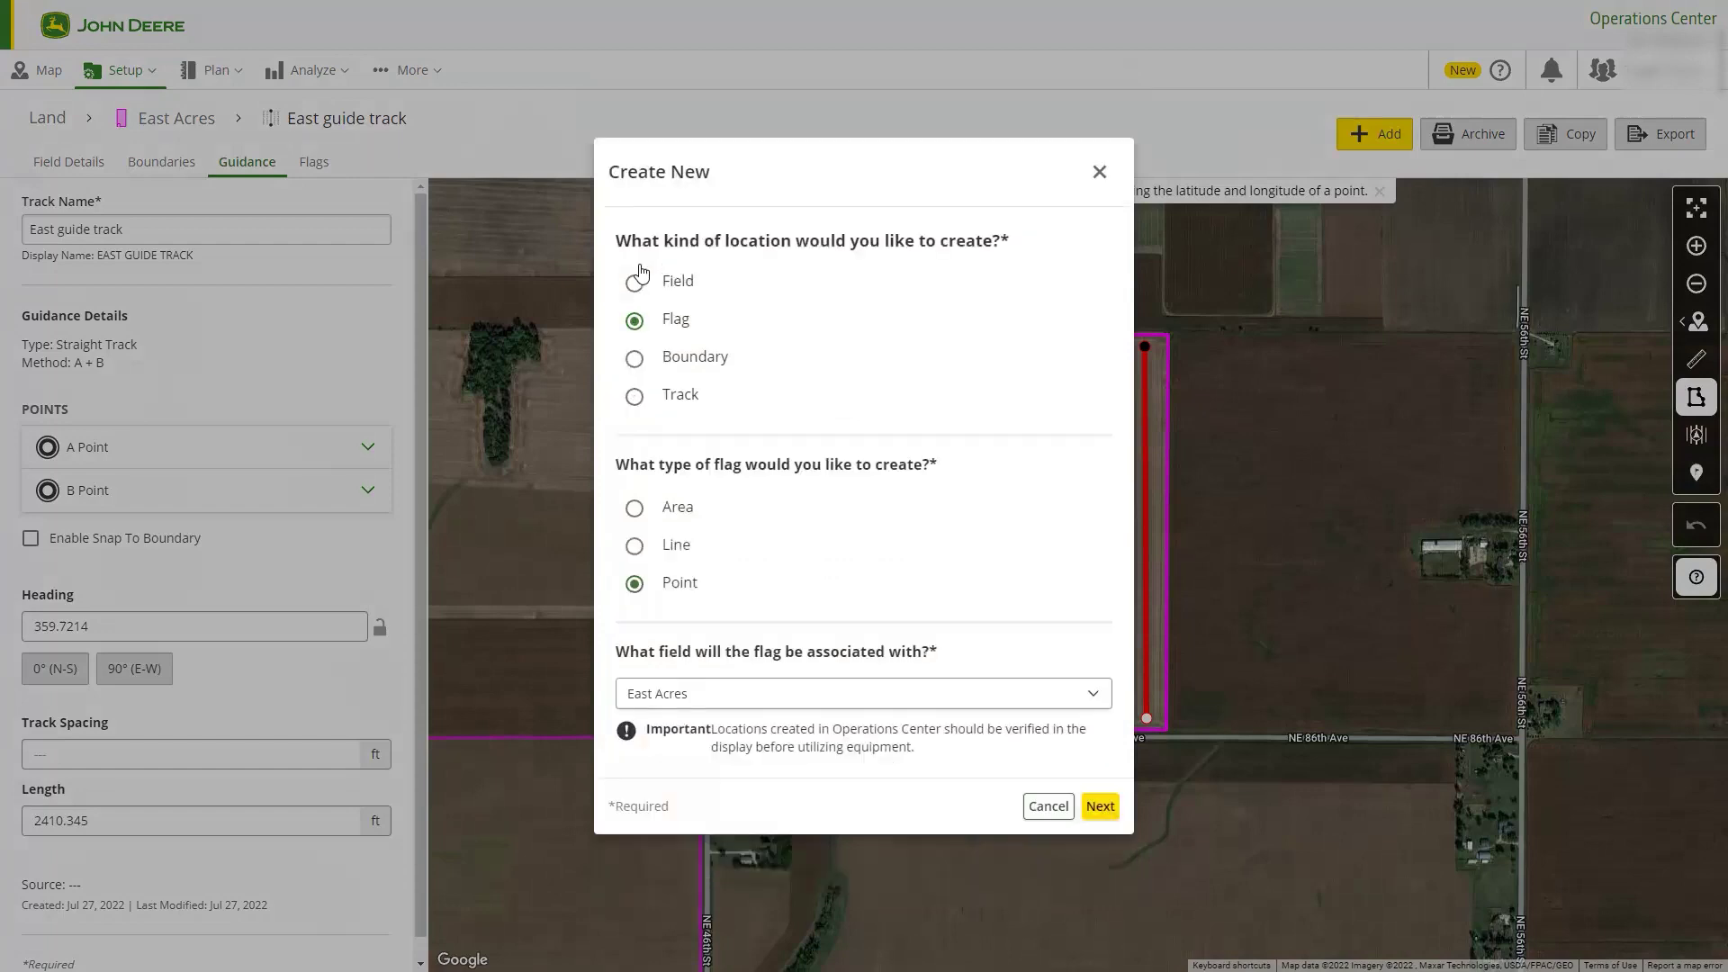
pyautogui.click(1099, 806)
pyautogui.scroll(2, 974, 608)
pyautogui.moveTo(1007, 215); pyautogui.dragTo(1045, 732)
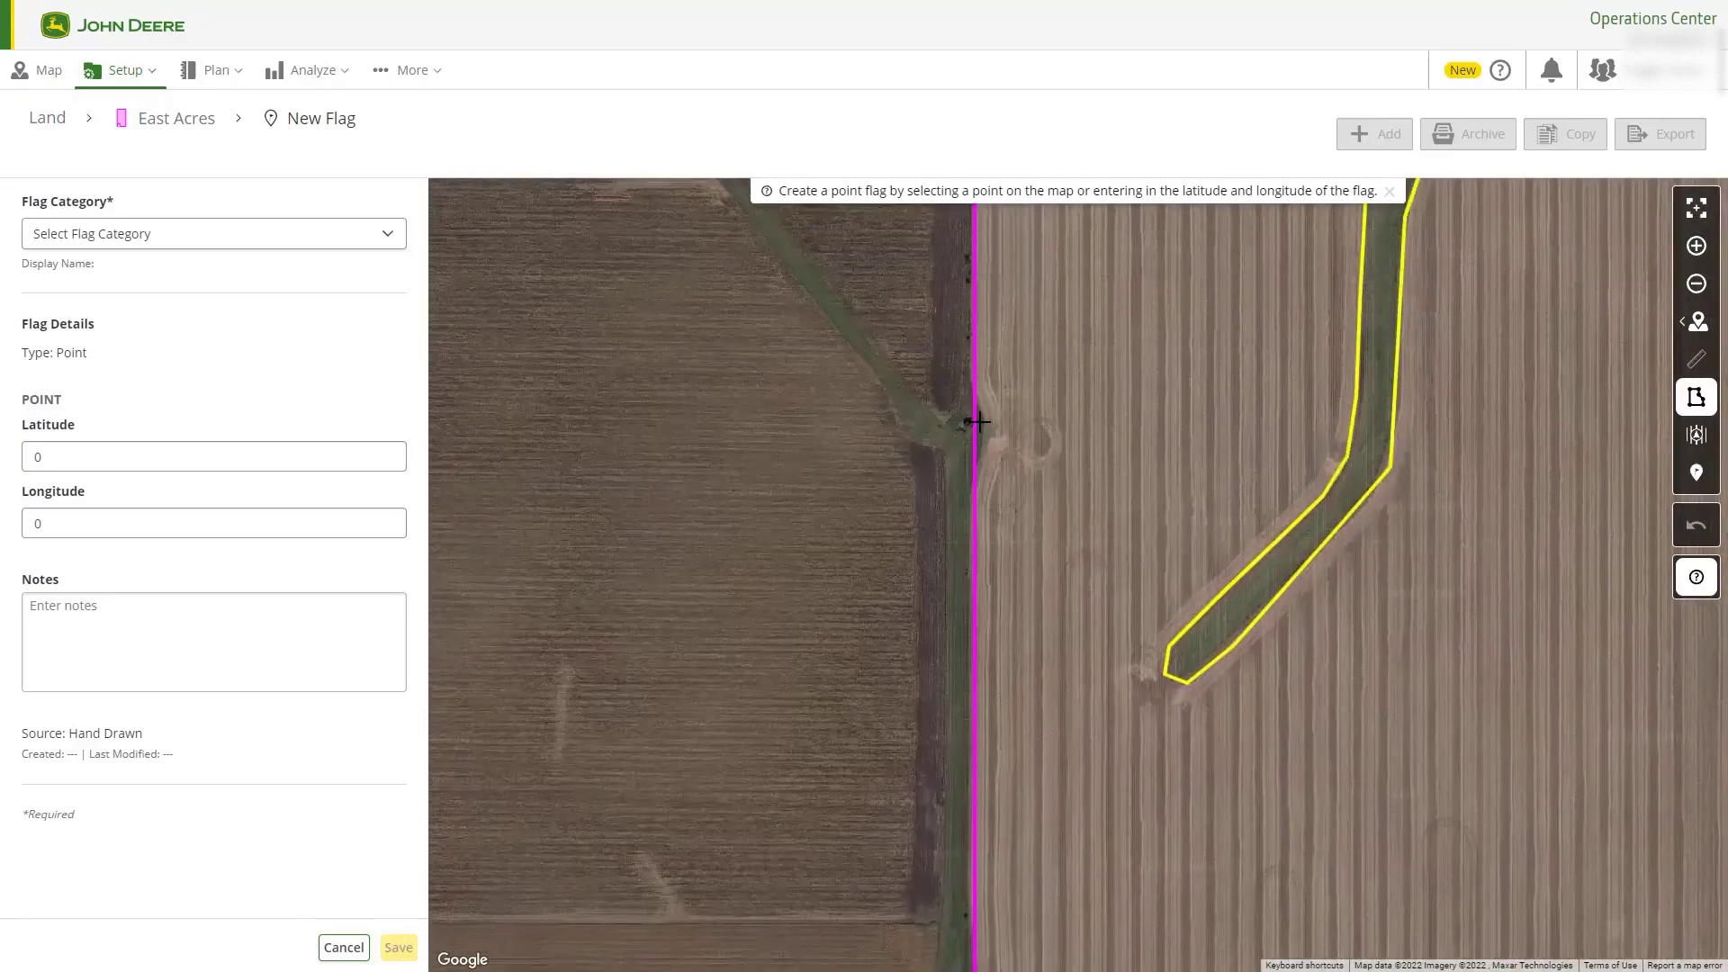
pyautogui.click(984, 424)
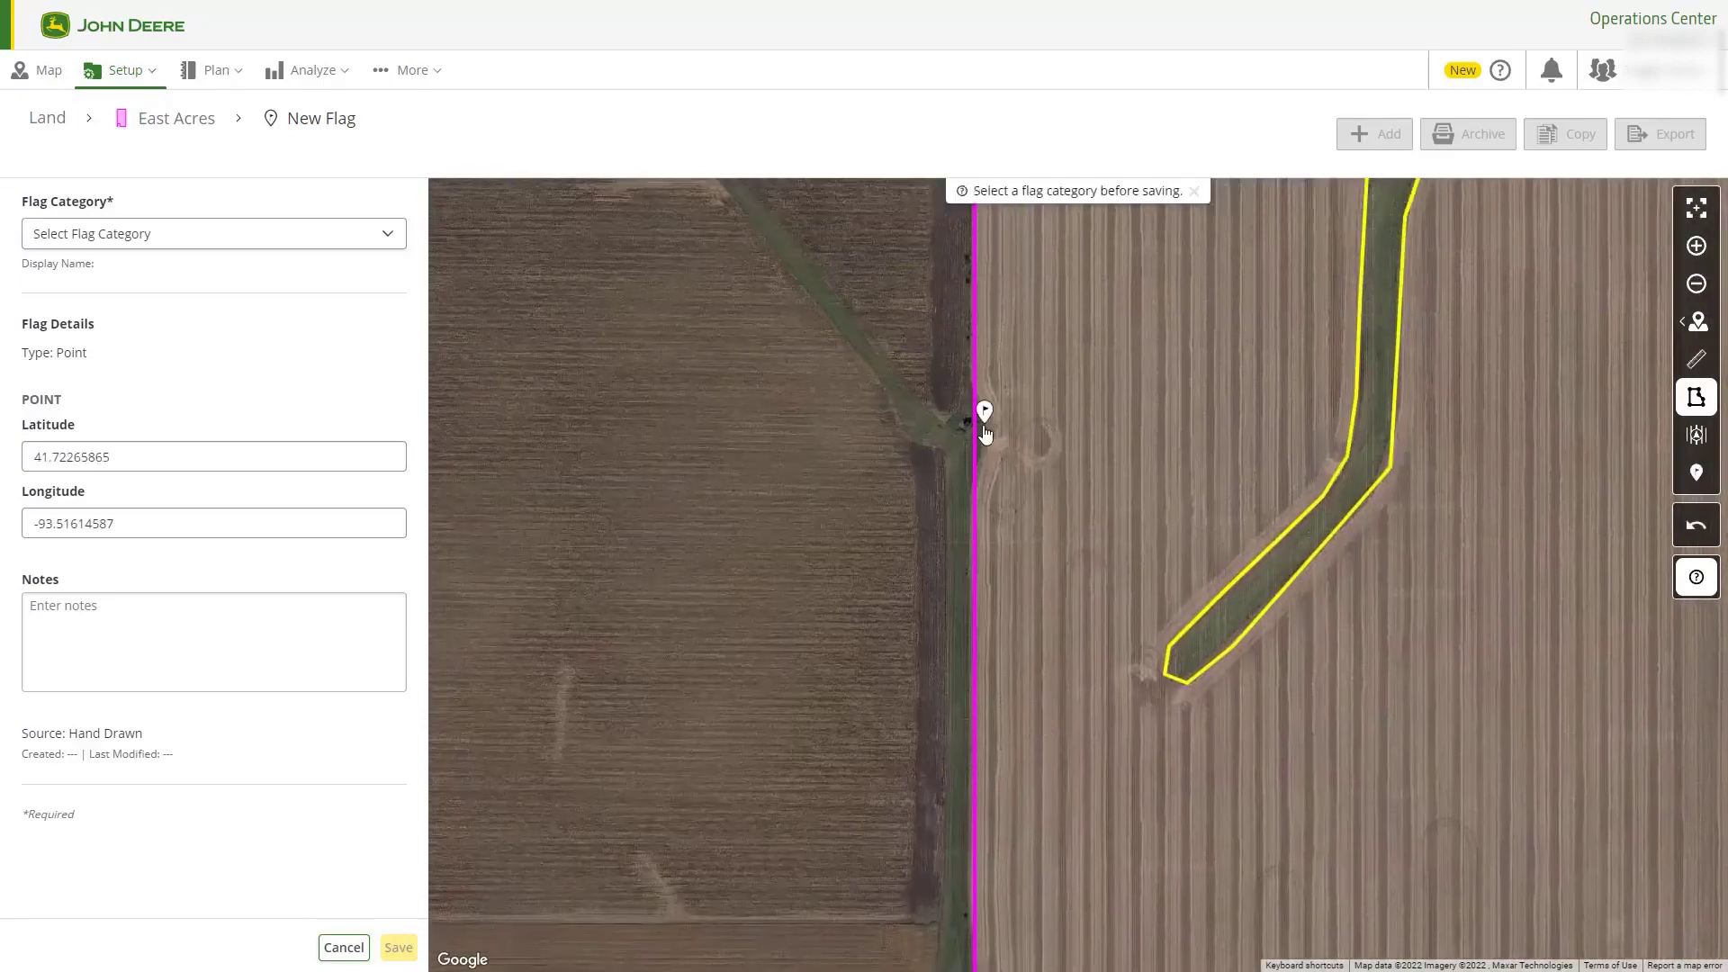
pyautogui.click(382, 237)
pyautogui.scroll(-5, 402, 316)
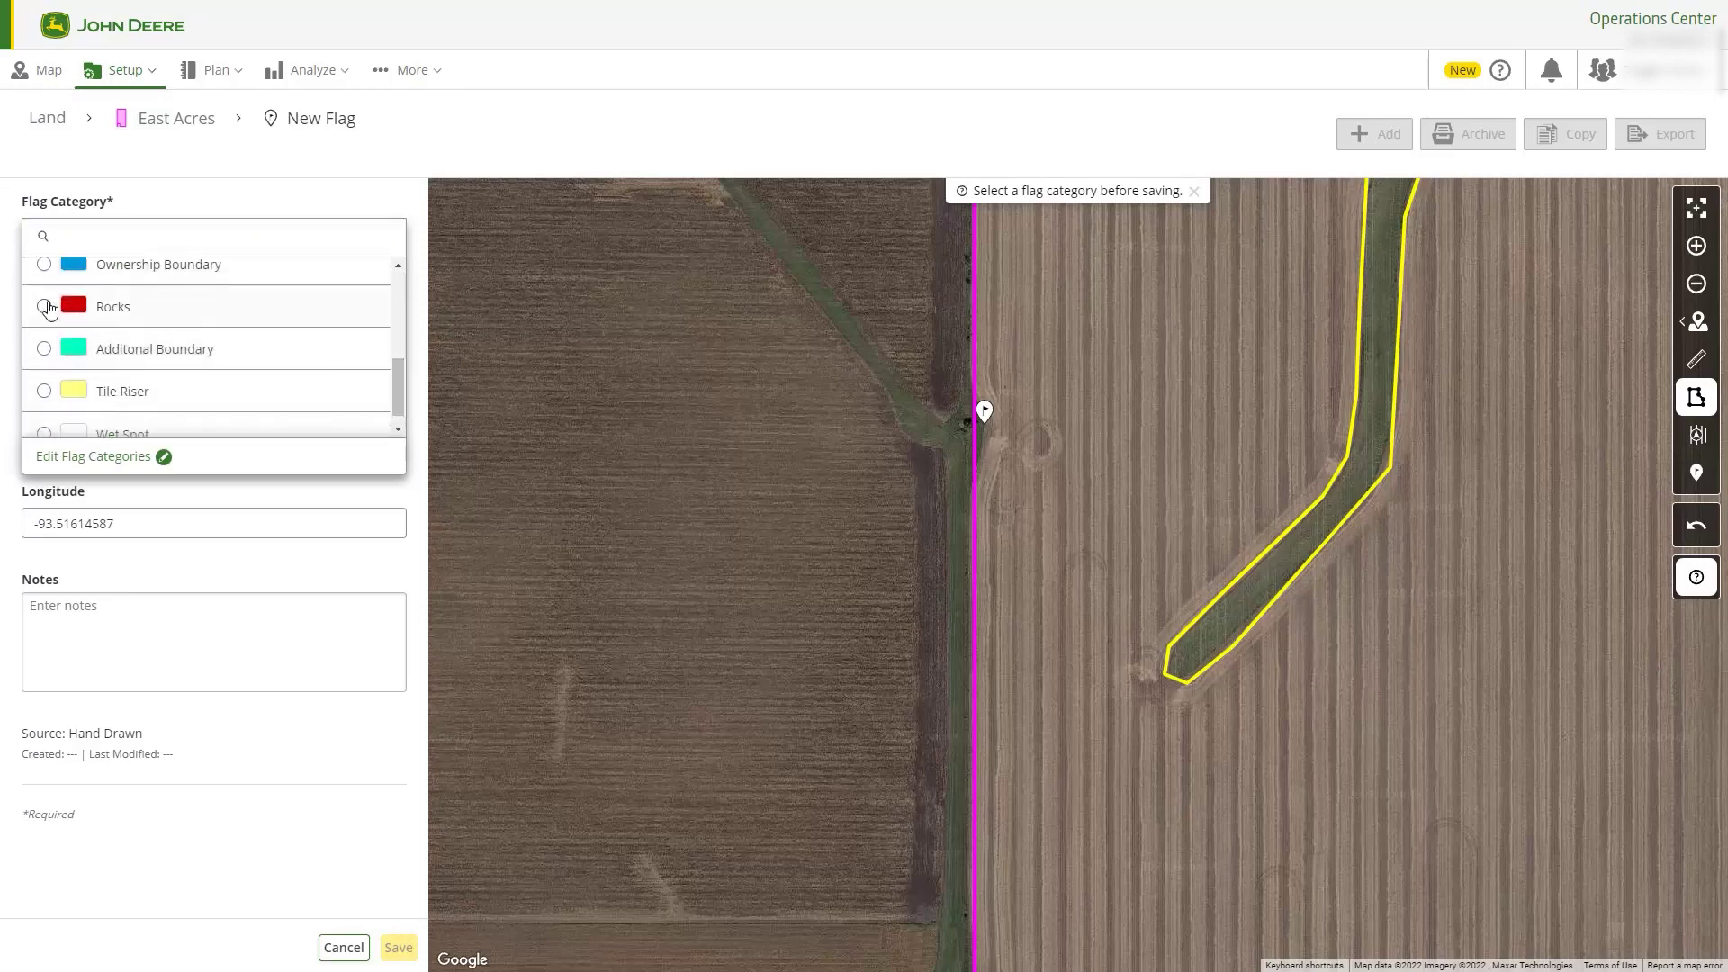
pyautogui.click(44, 307)
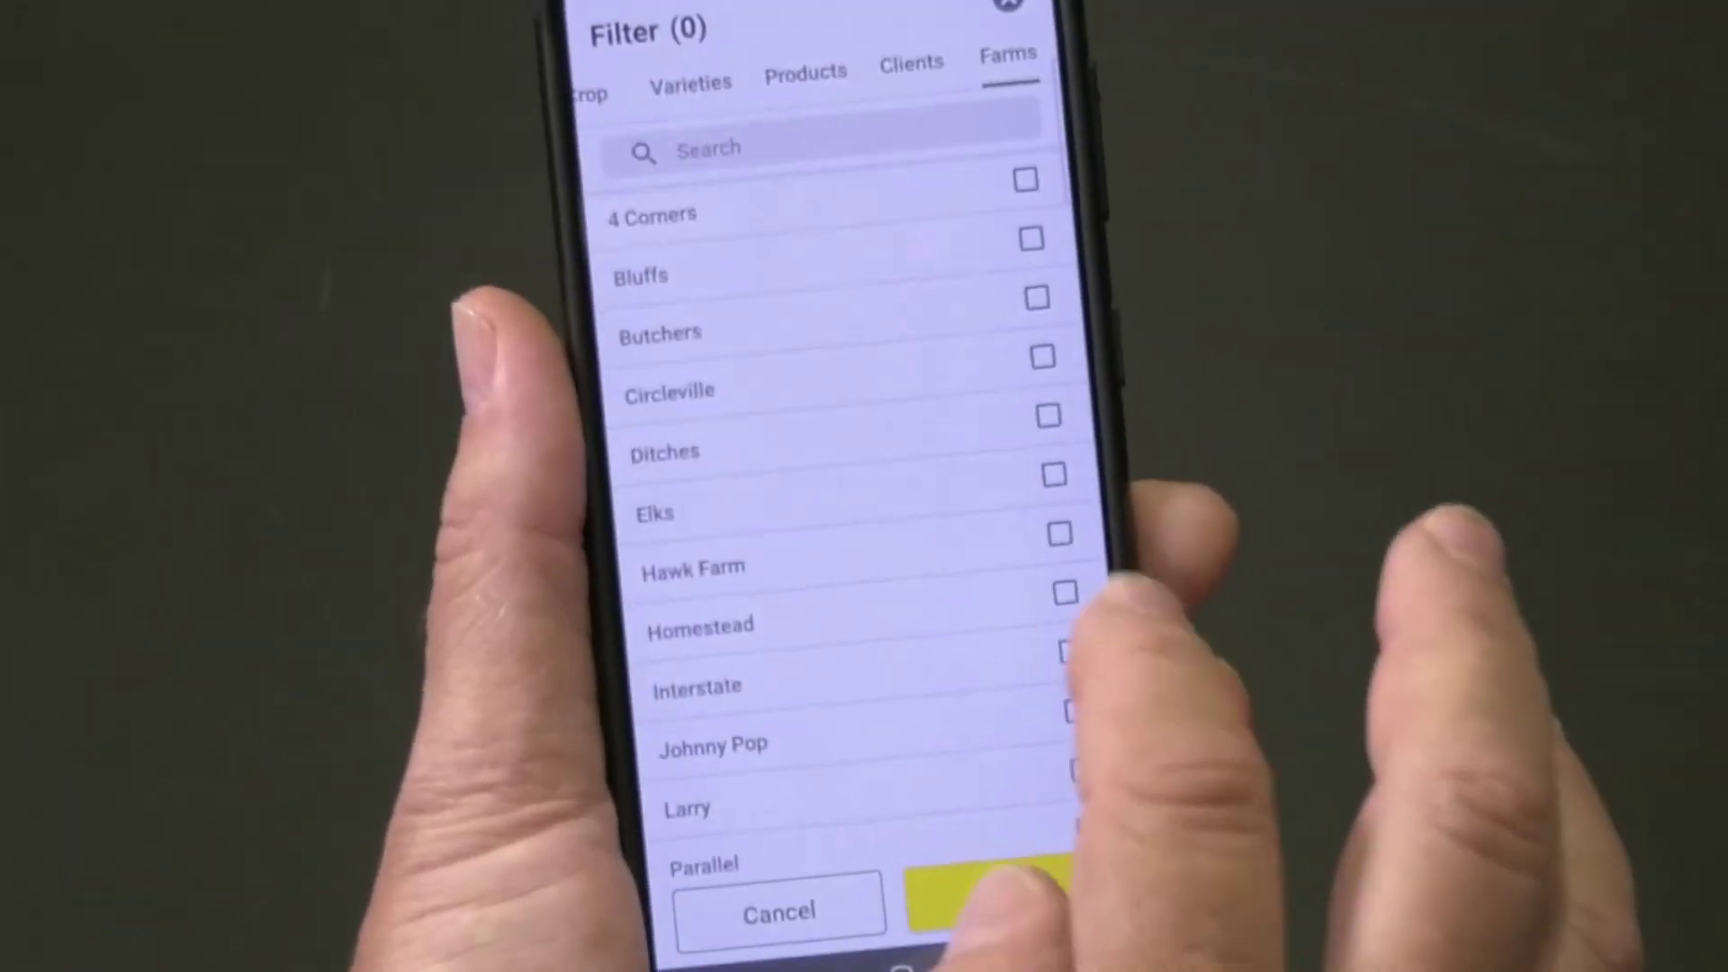
# - Filter the mobile app map to the Elks farm and zoom in on the flagged field
pyautogui.click(1059, 534)
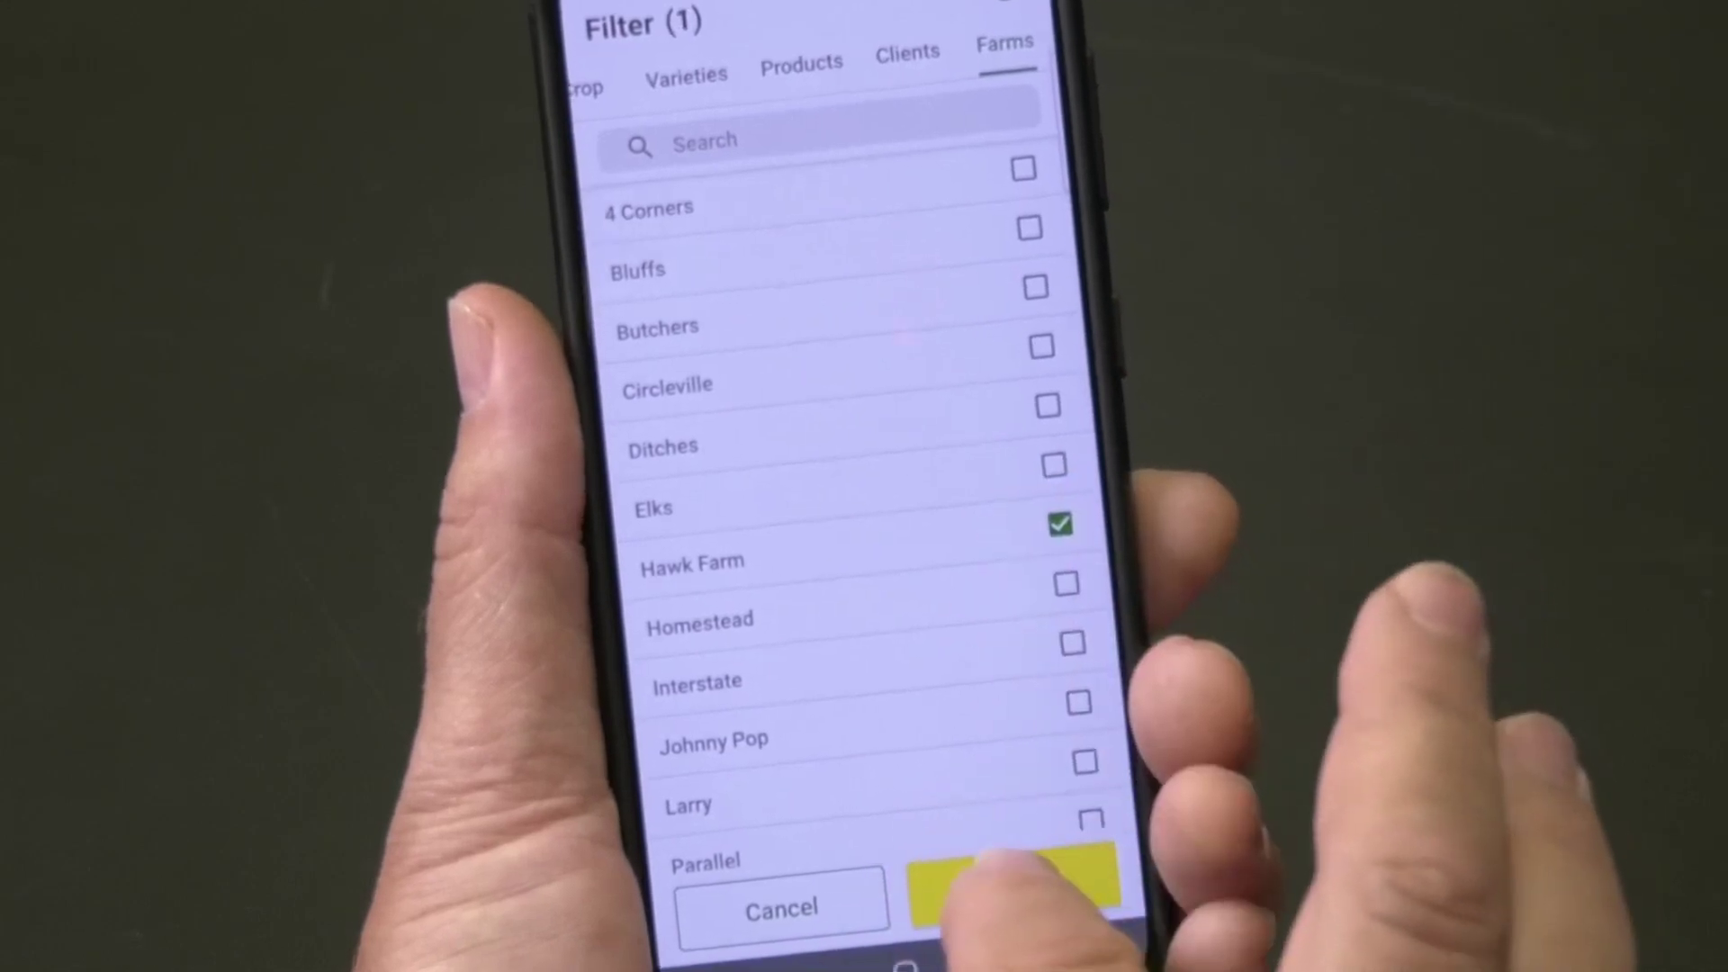
pyautogui.click(989, 891)
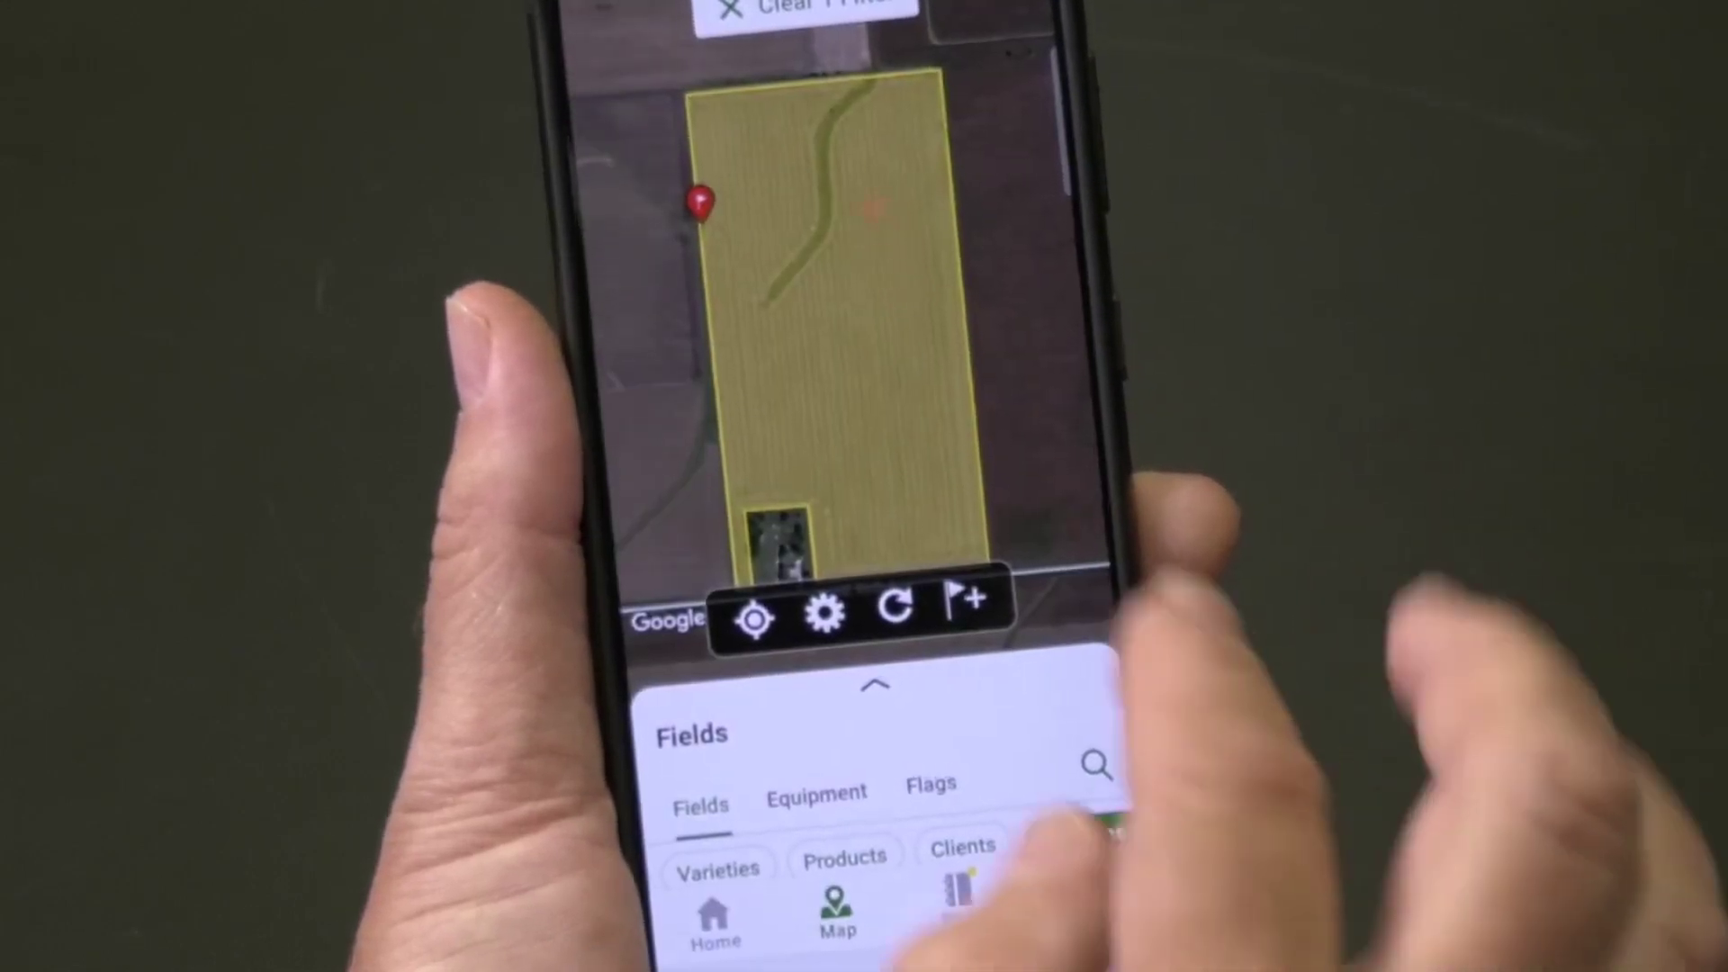
pyautogui.scroll(5, 837, 423)
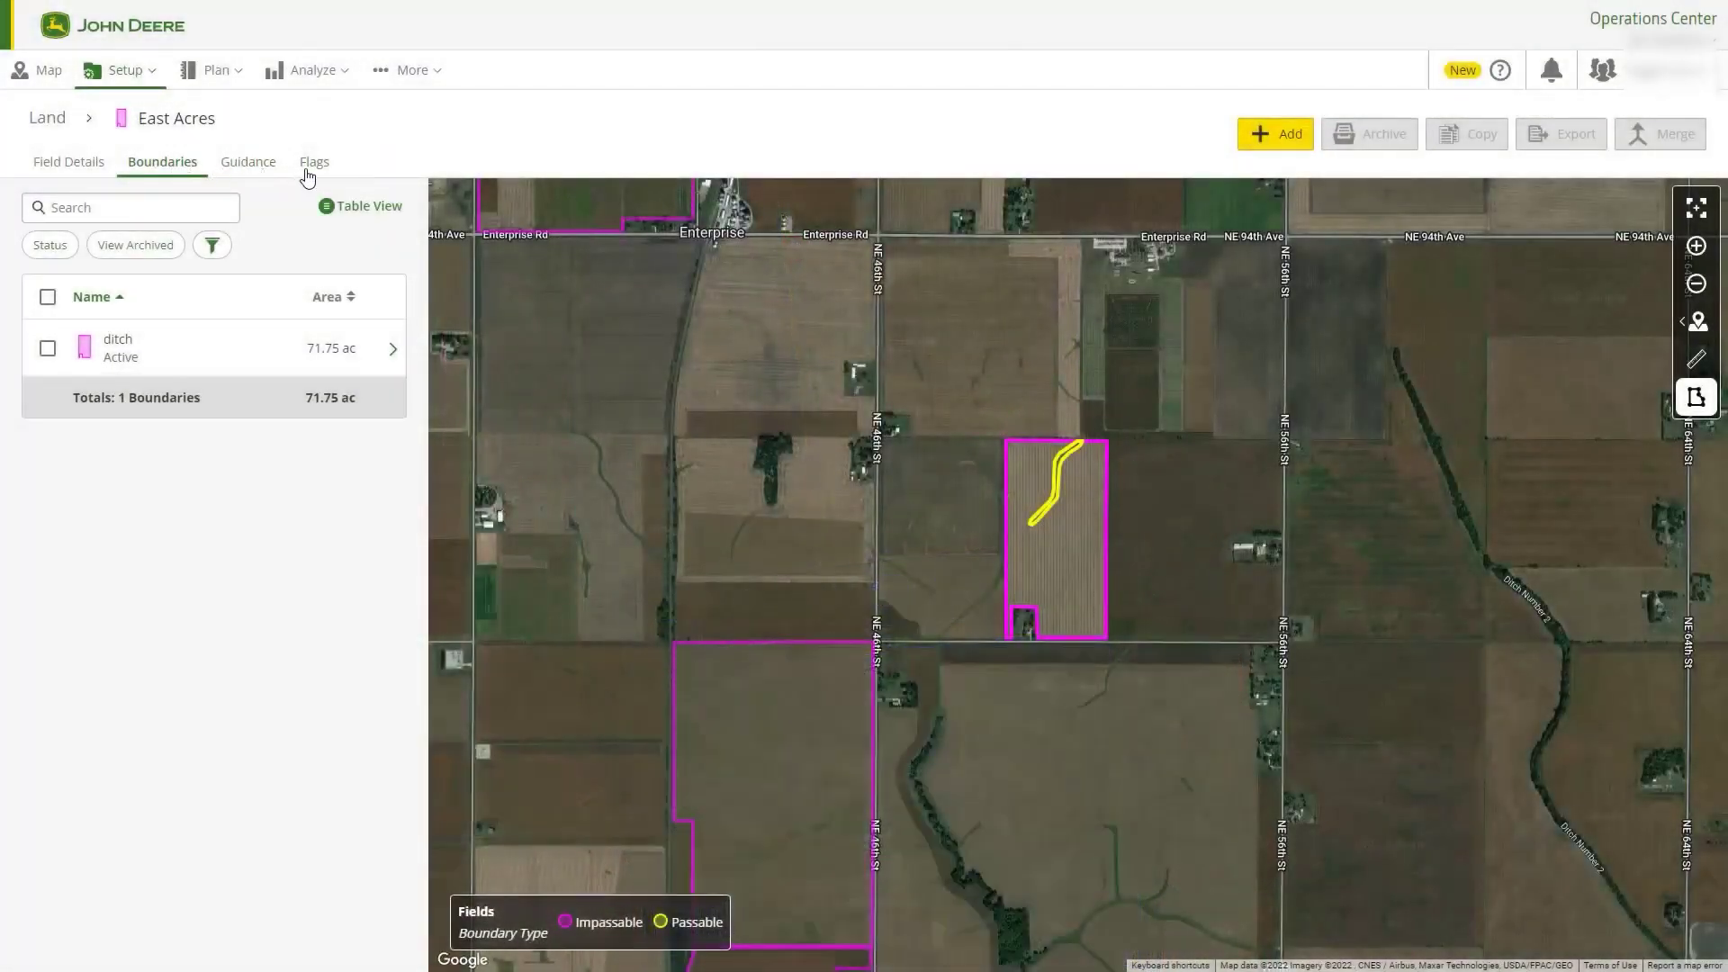
# - Select the Rocks flag in East Acres' Flags list and archive it, leaving 0 flags
pyautogui.click(315, 168)
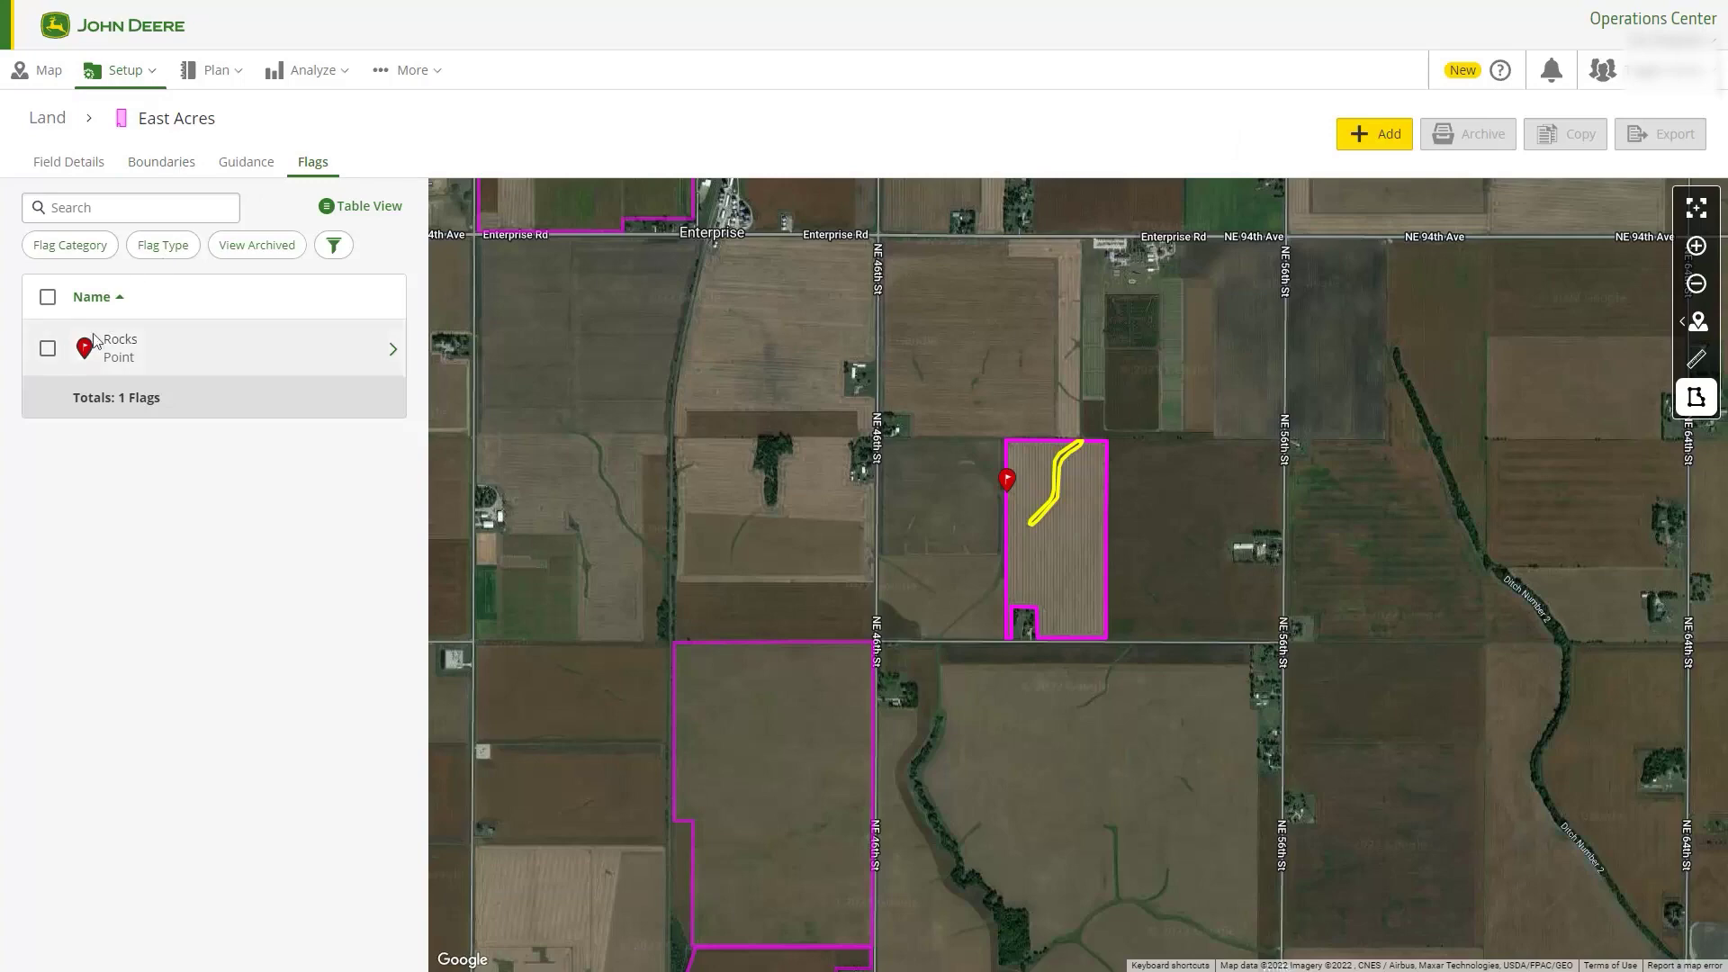
pyautogui.click(48, 350)
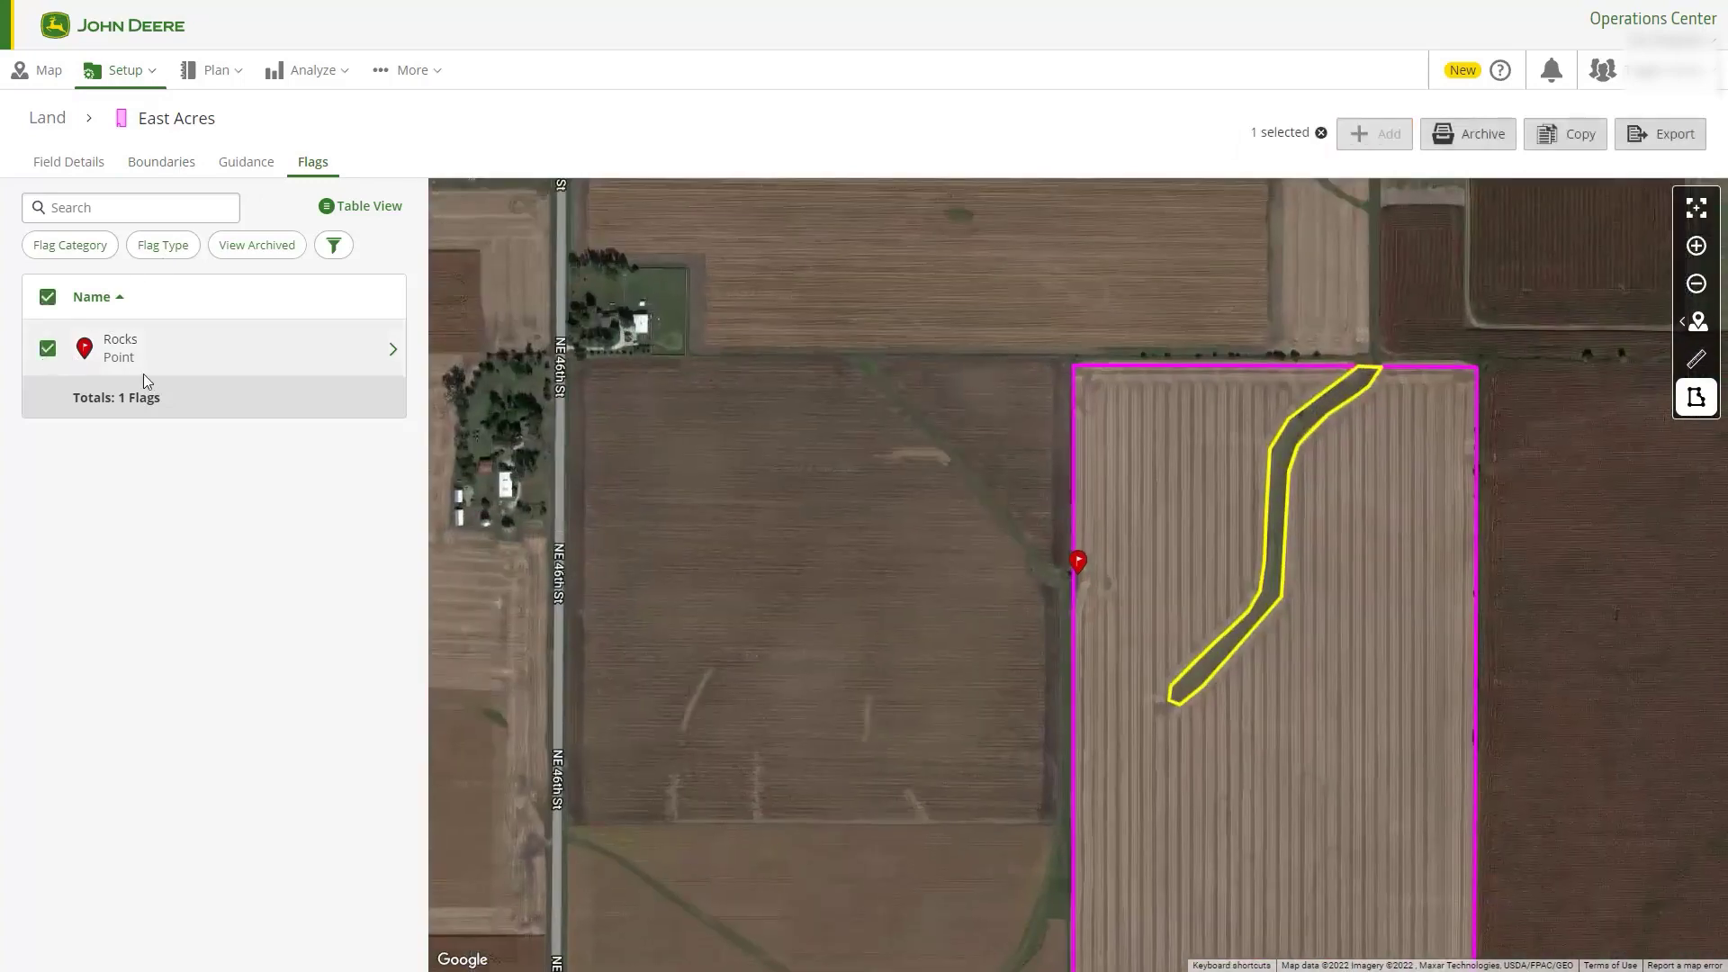
pyautogui.click(1466, 135)
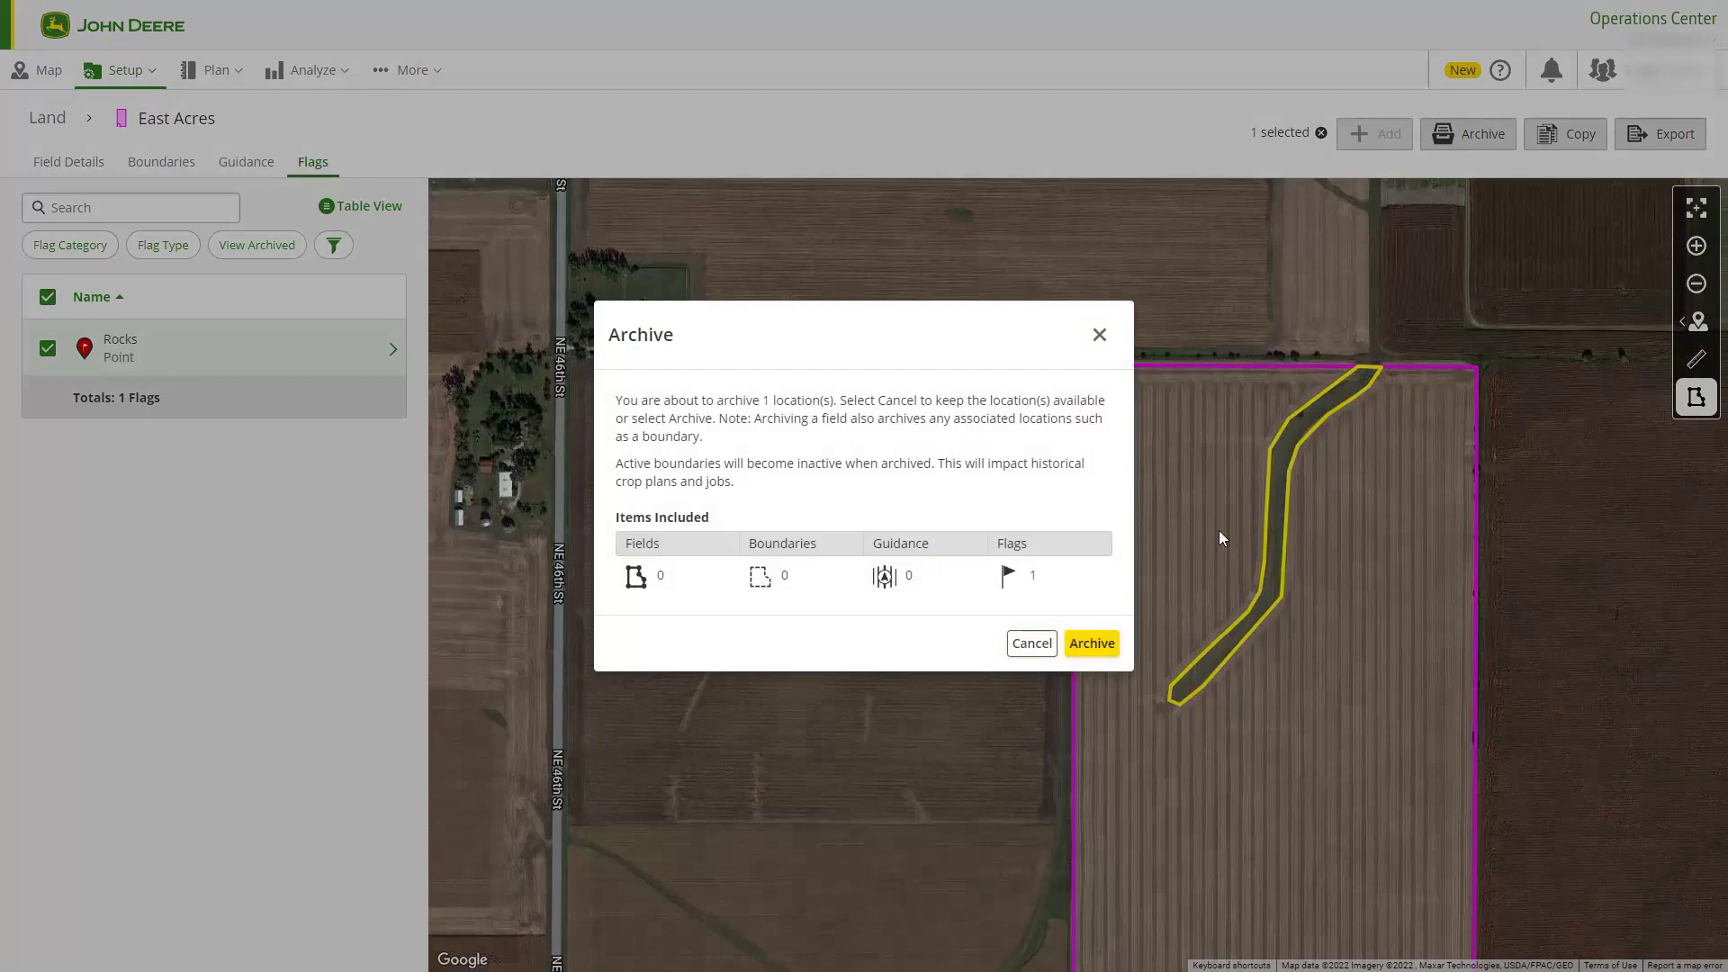
pyautogui.click(1100, 645)
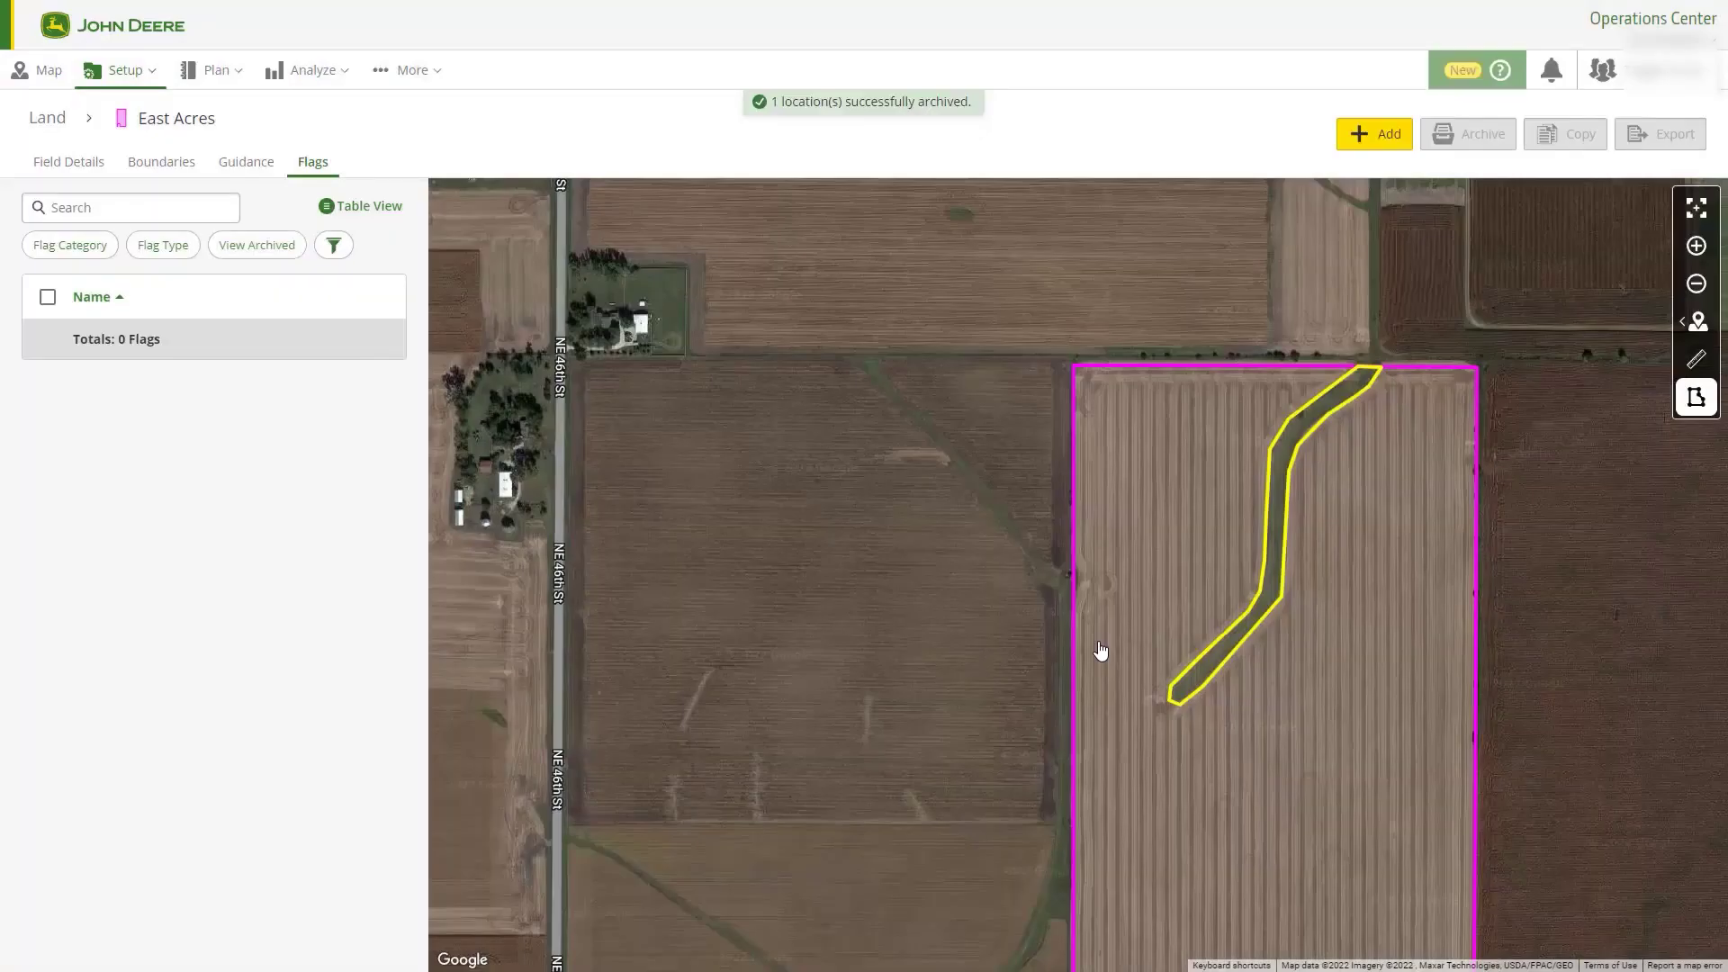
pyautogui.click(1467, 79)
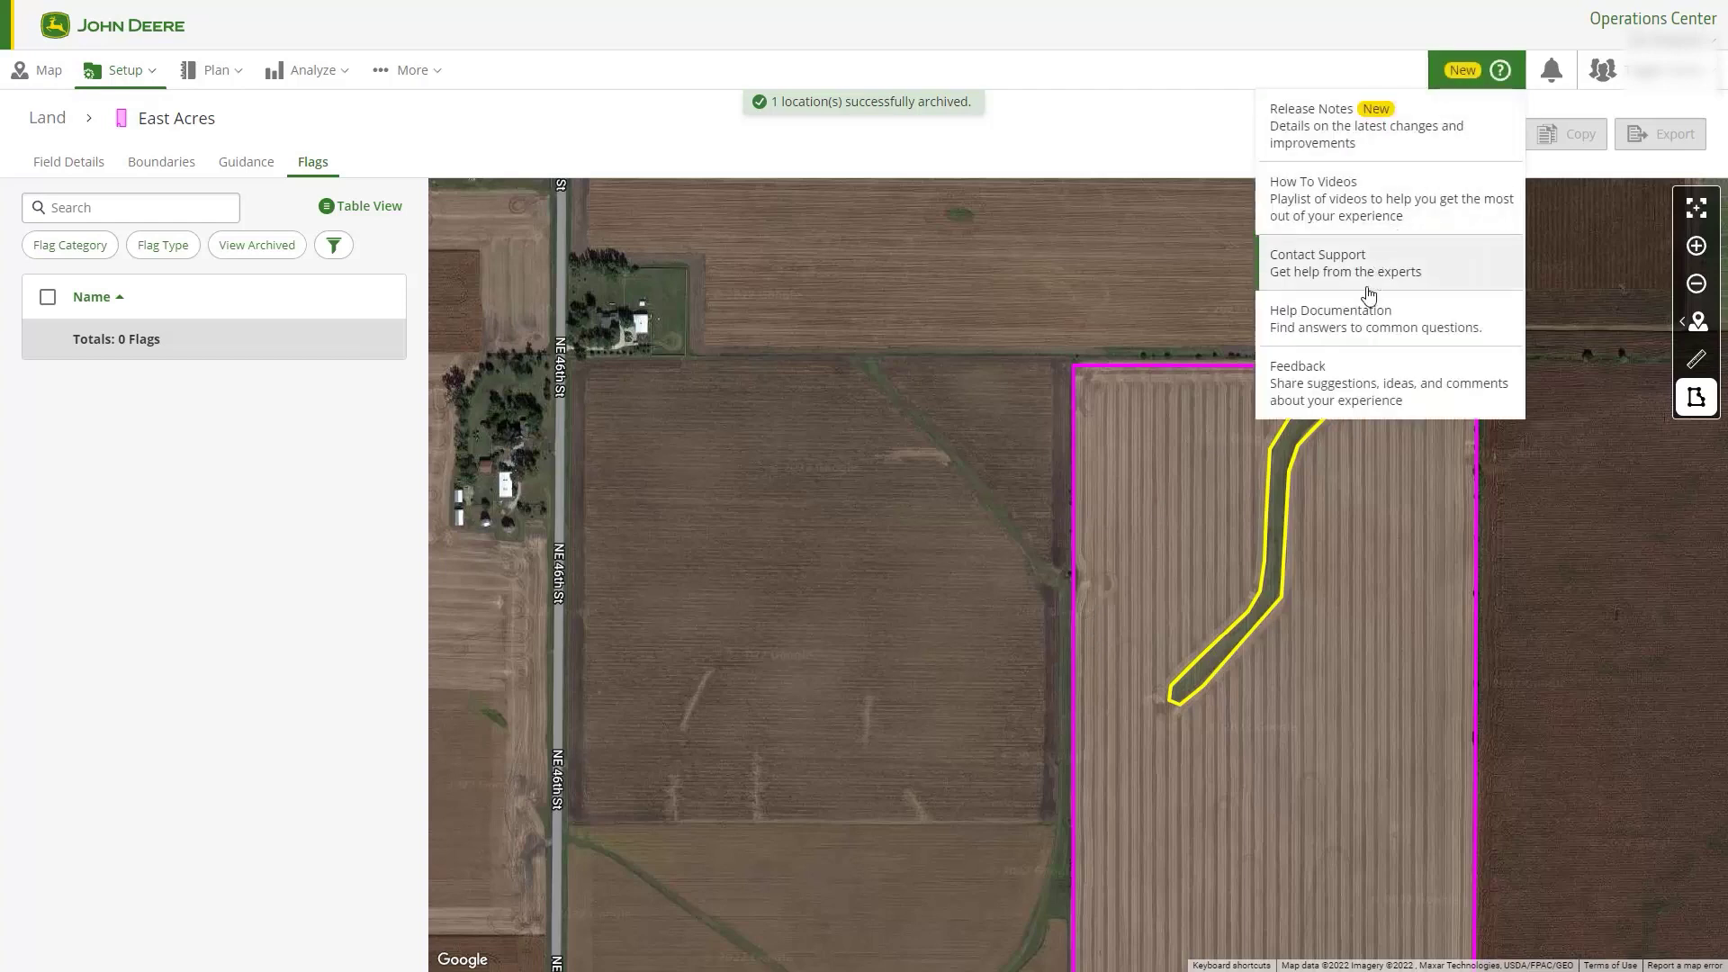